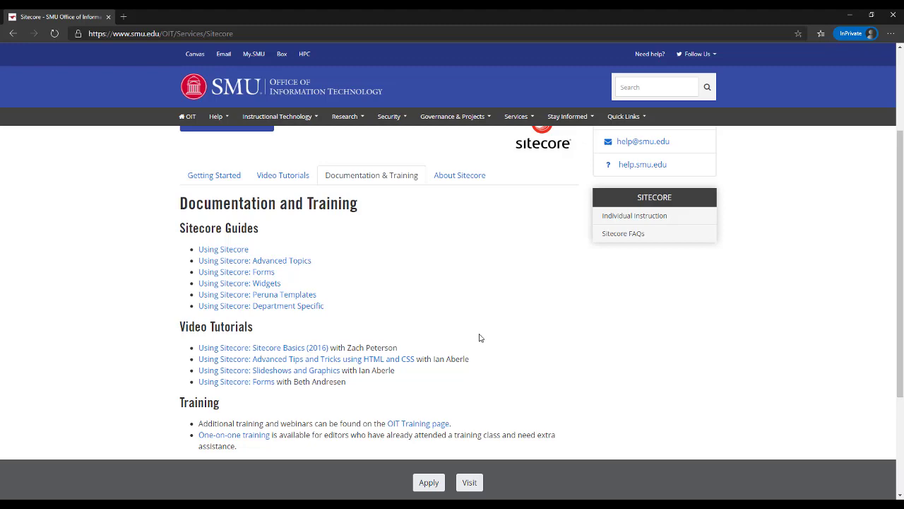
# Browse the About Sitecore, Documentation & Training and Video Tutorials tabs, ending on Getting Started's login instructions
pyautogui.scroll(2, 480, 334)
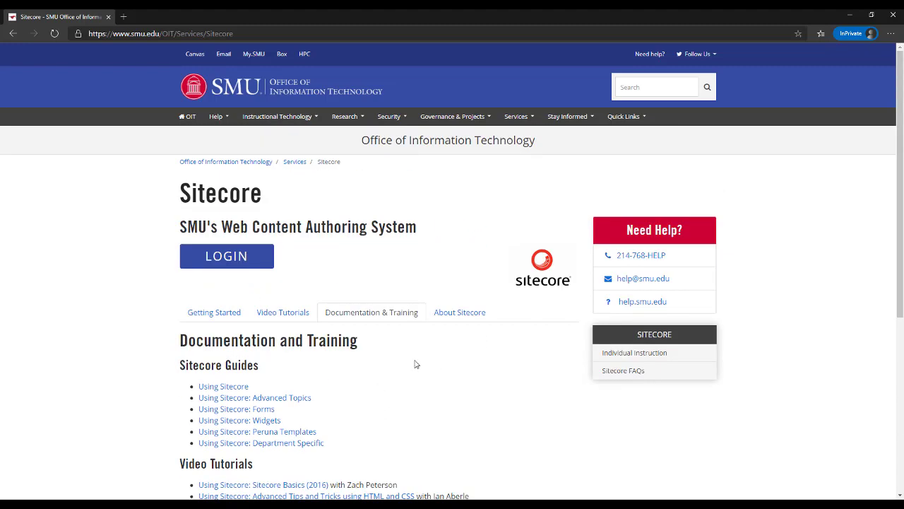
pyautogui.click(449, 320)
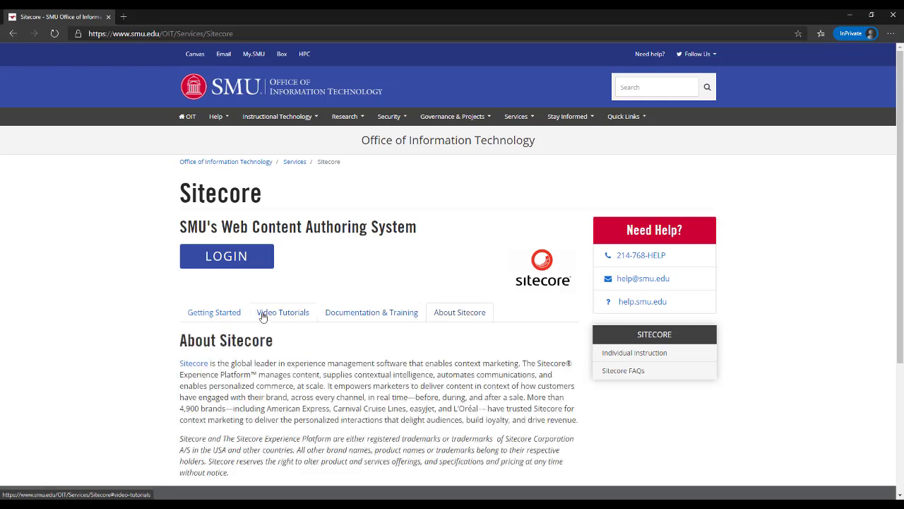
pyautogui.click(370, 314)
pyautogui.click(293, 318)
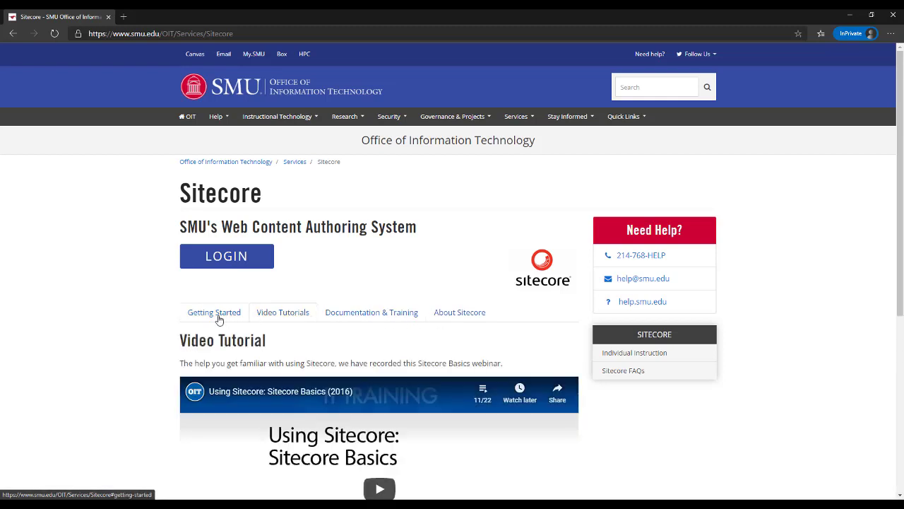
pyautogui.click(216, 317)
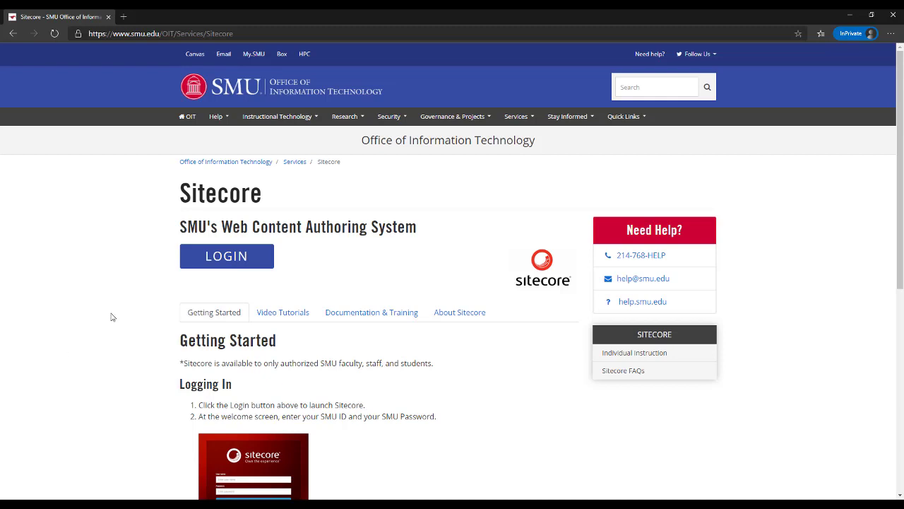
# Go to the Sitecore login page and enter your SMU ID and password
pyautogui.click(219, 260)
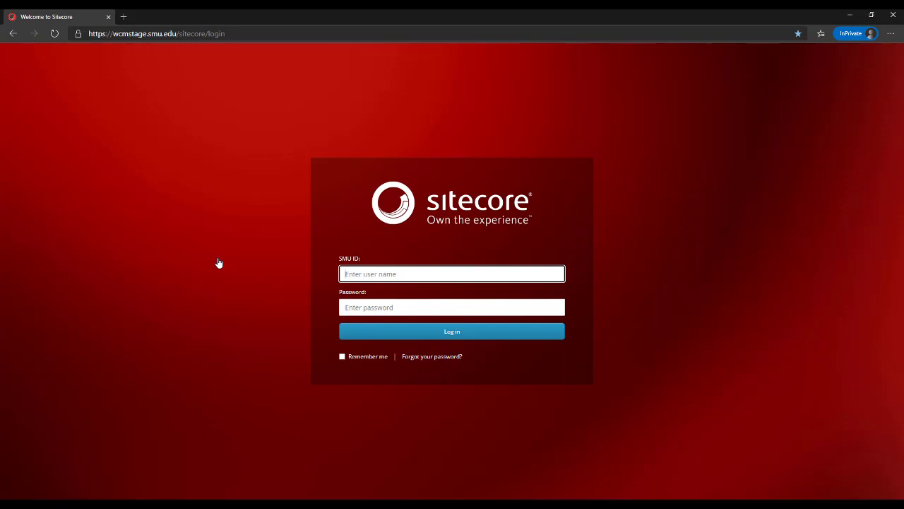
pyautogui.press('Tab')
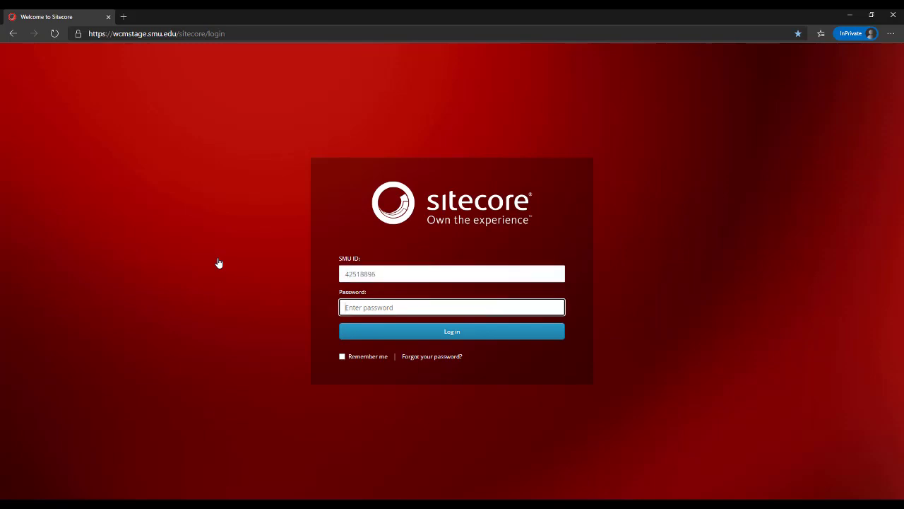
# Log in and launch the Content Editor from the Launchpad
pyautogui.click(415, 332)
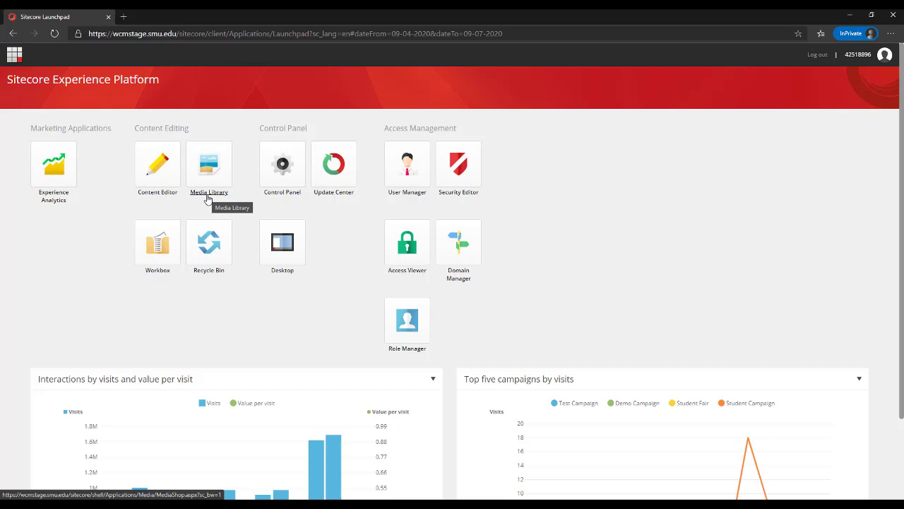
pyautogui.click(161, 198)
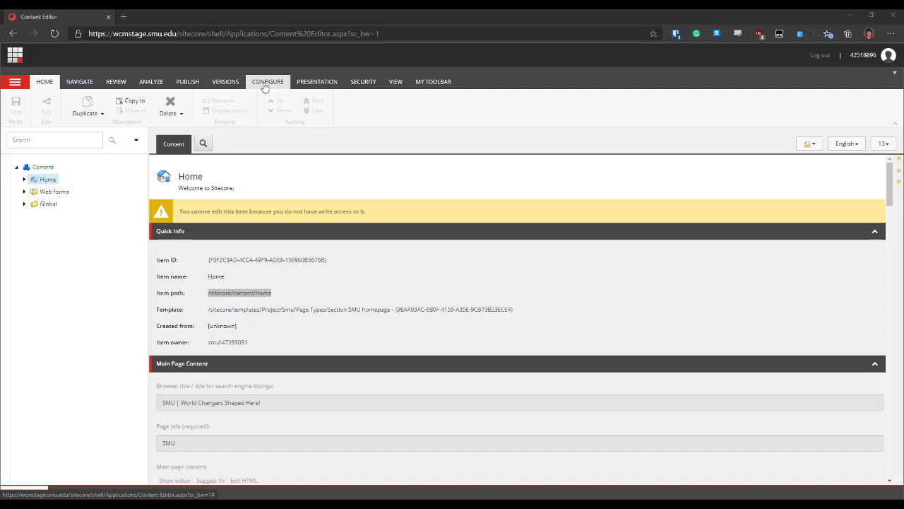
pyautogui.click(80, 83)
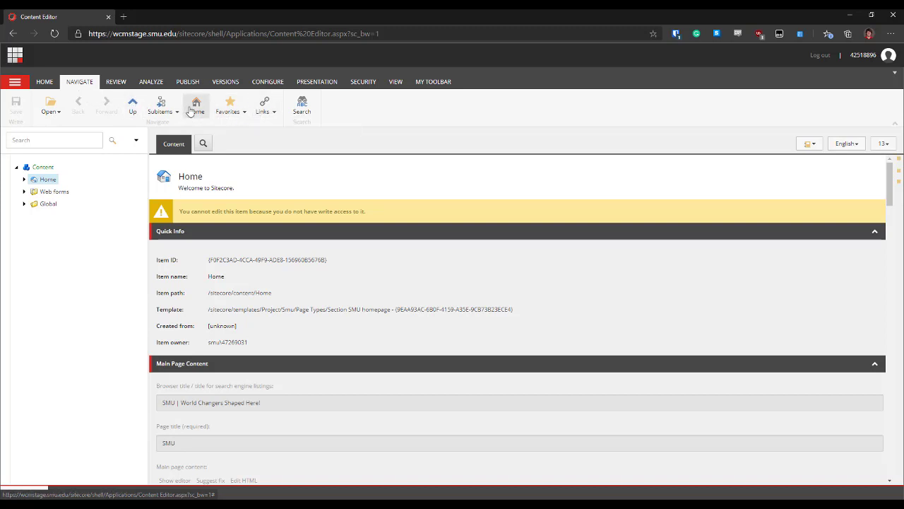
pyautogui.click(227, 113)
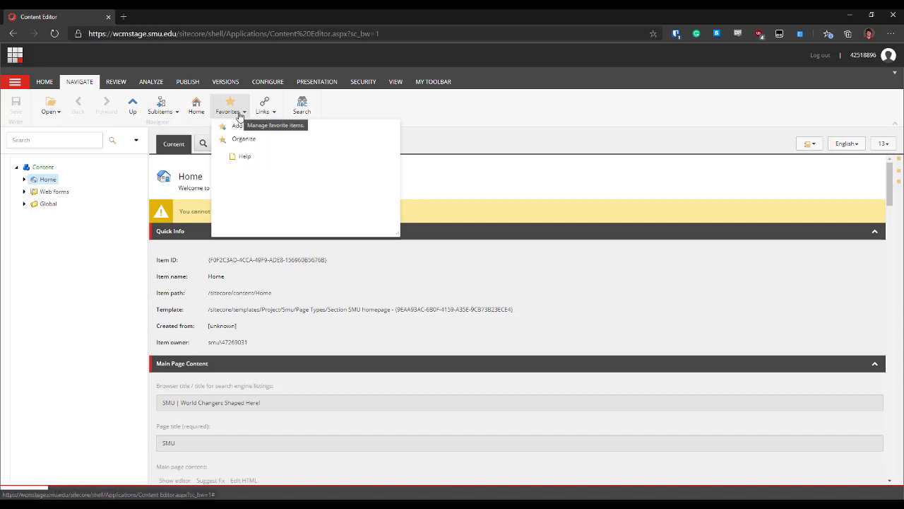
pyautogui.click(129, 85)
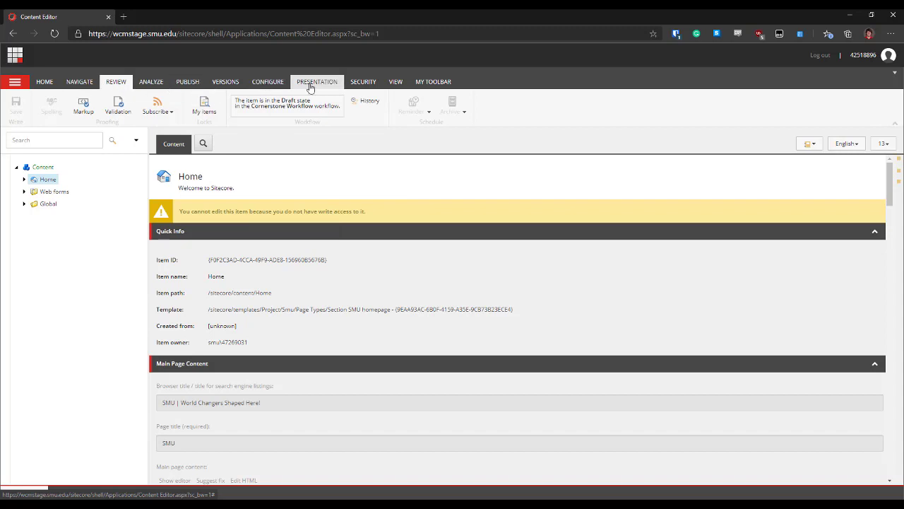
pyautogui.click(438, 84)
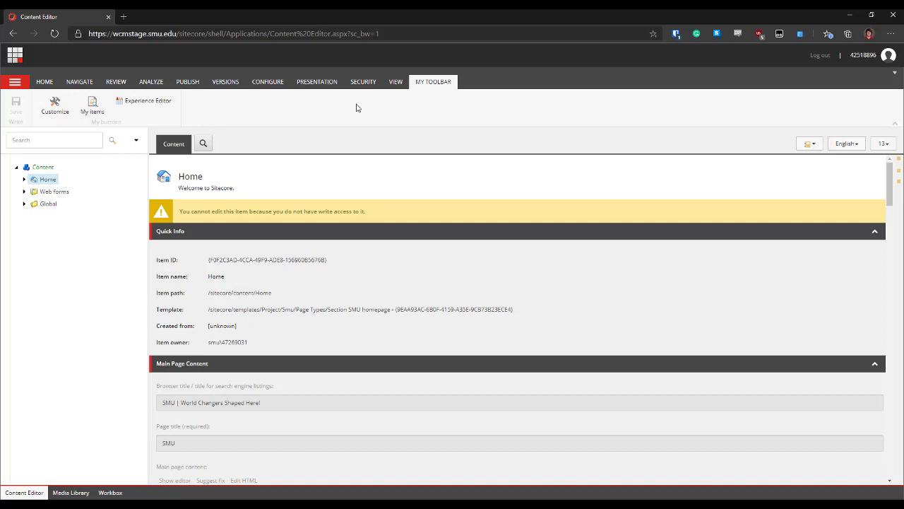
pyautogui.click(45, 82)
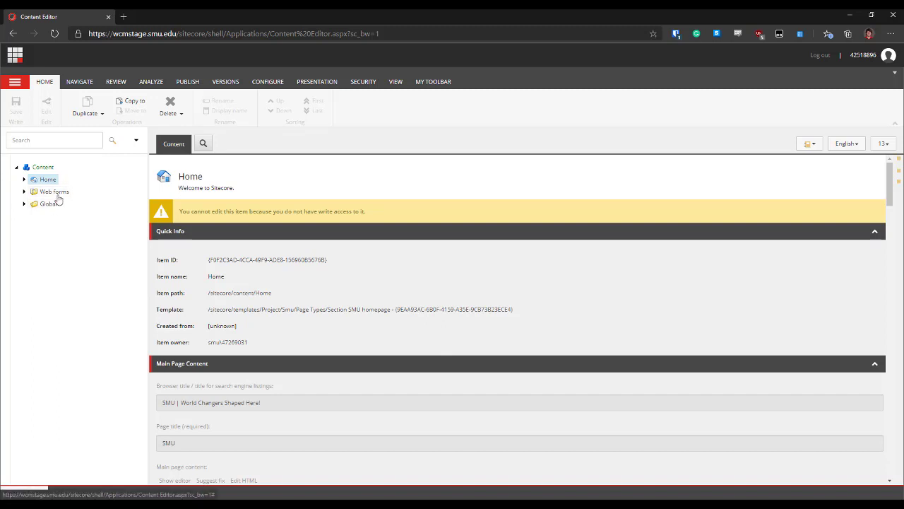
# Expand Home, then SitecoreTraining in the content tree to reveal its CgTest item
pyautogui.click(24, 180)
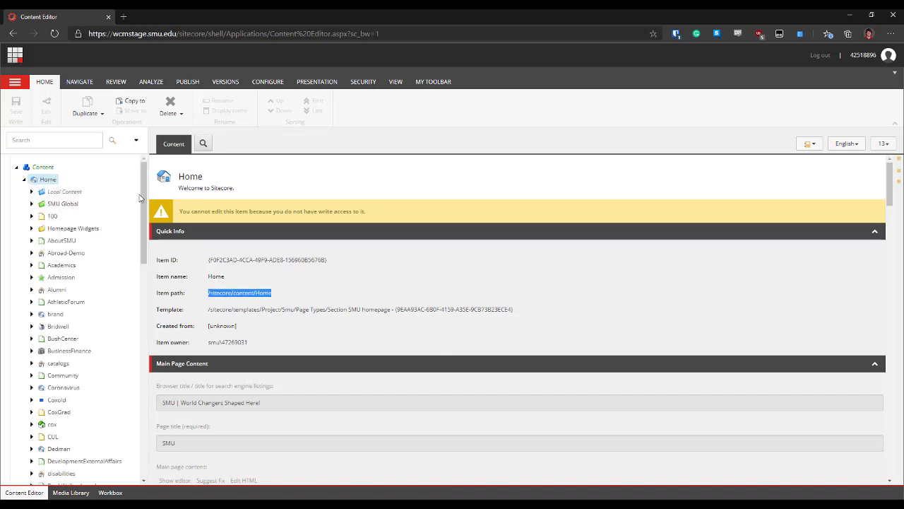
pyautogui.moveTo(145, 196); pyautogui.dragTo(141, 342)
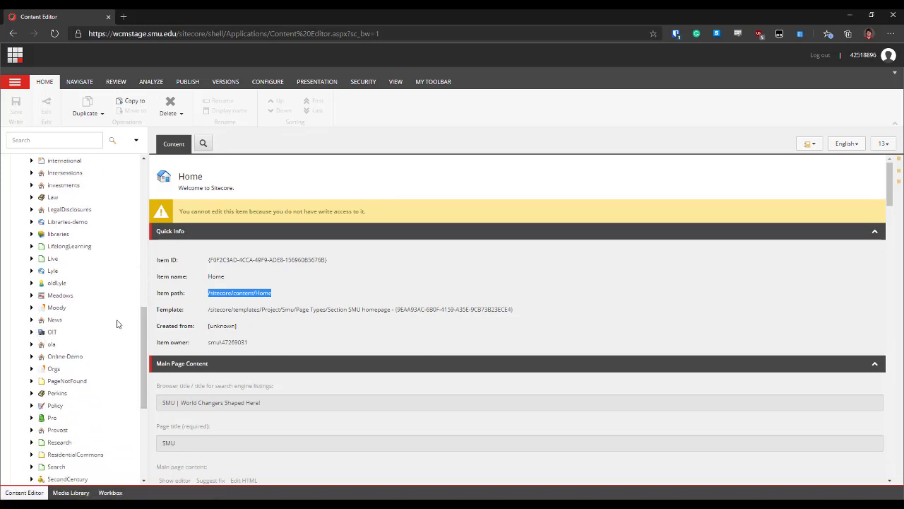
pyautogui.moveTo(146, 320); pyautogui.dragTo(146, 375)
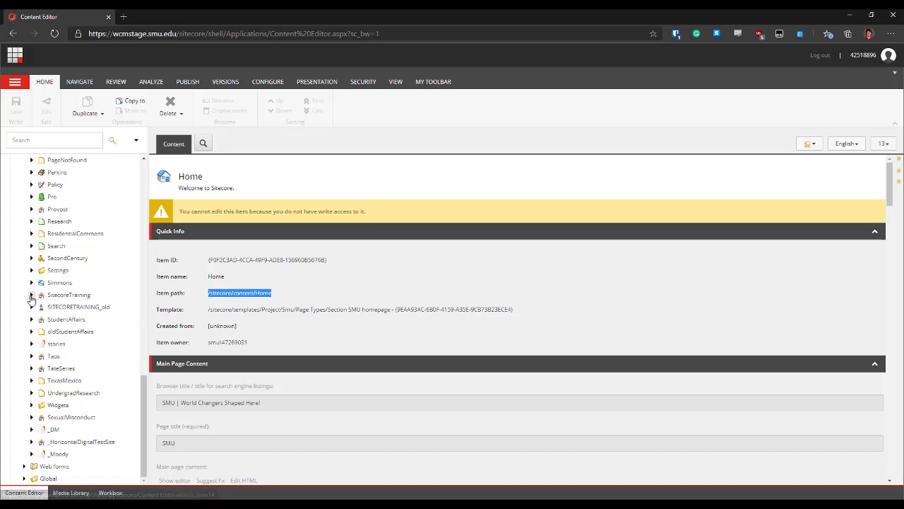
pyautogui.click(31, 295)
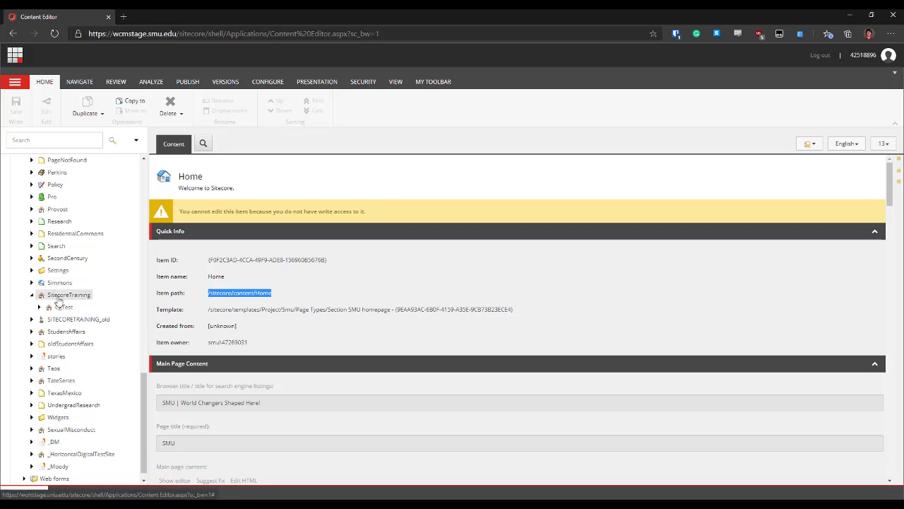
# Insert a new Standard page with sidebar menu under SitecoreTraining
pyautogui.rightClick(57, 299)
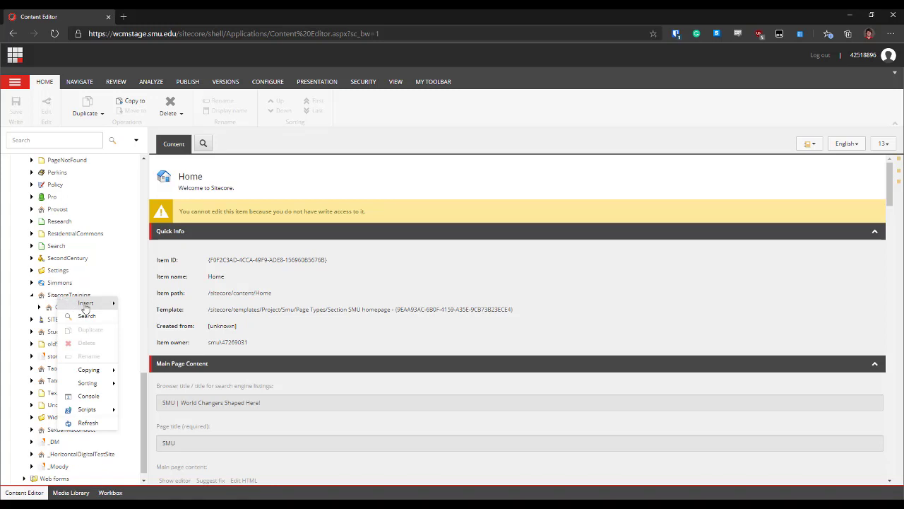
pyautogui.moveTo(84, 309)
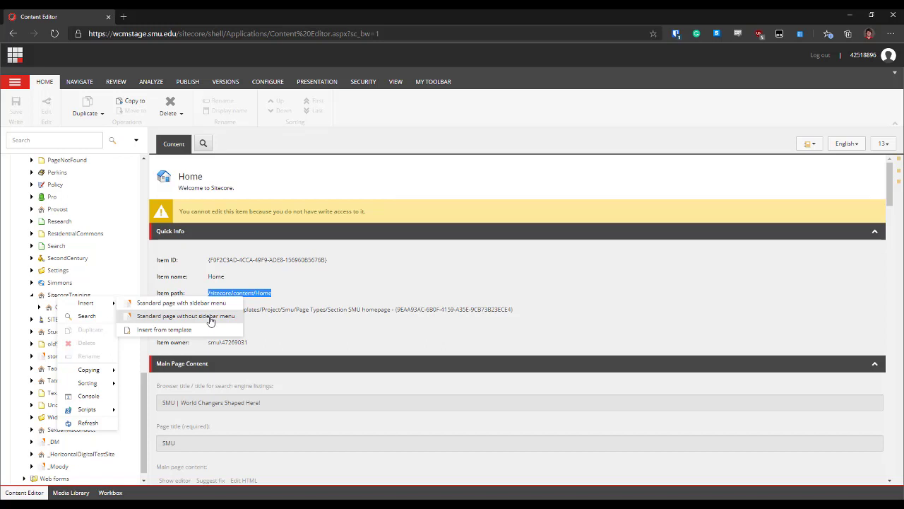
pyautogui.click(153, 305)
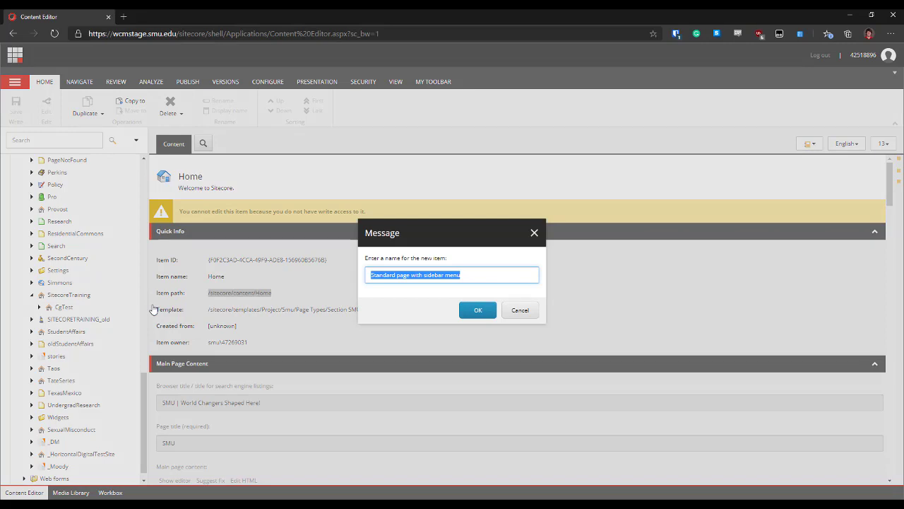
# Name the new page Sitecore-Basics
pyautogui.write('SitecoreBa')
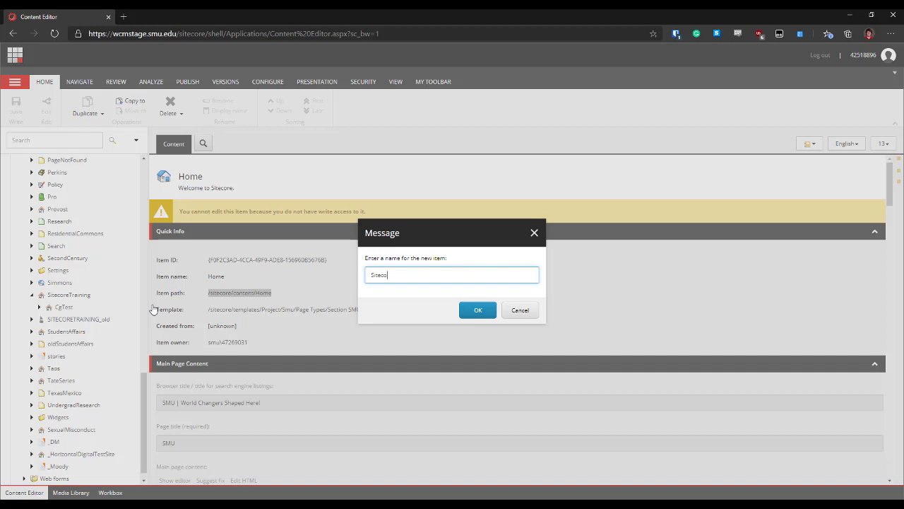
pyautogui.write('sics')
pyautogui.write('-')
pyautogui.click(479, 311)
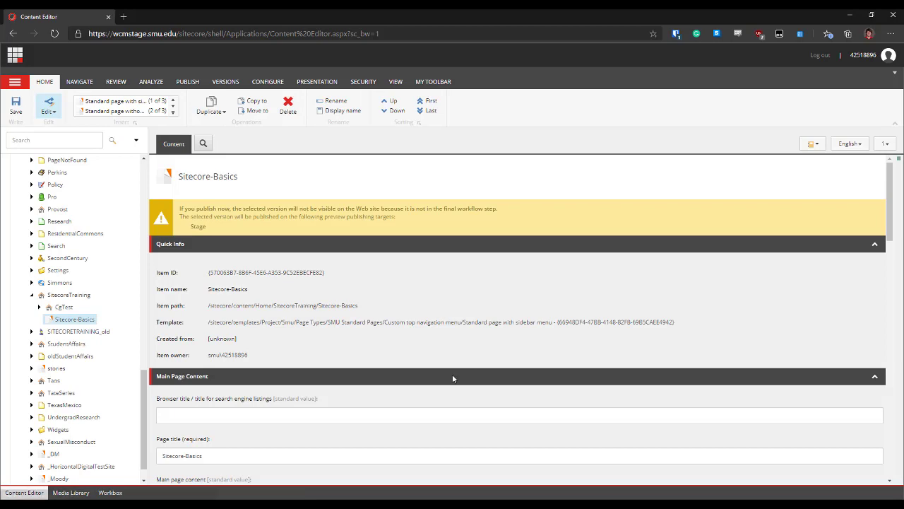
pyautogui.scroll(-3, 439, 398)
pyautogui.scroll(-8, 439, 400)
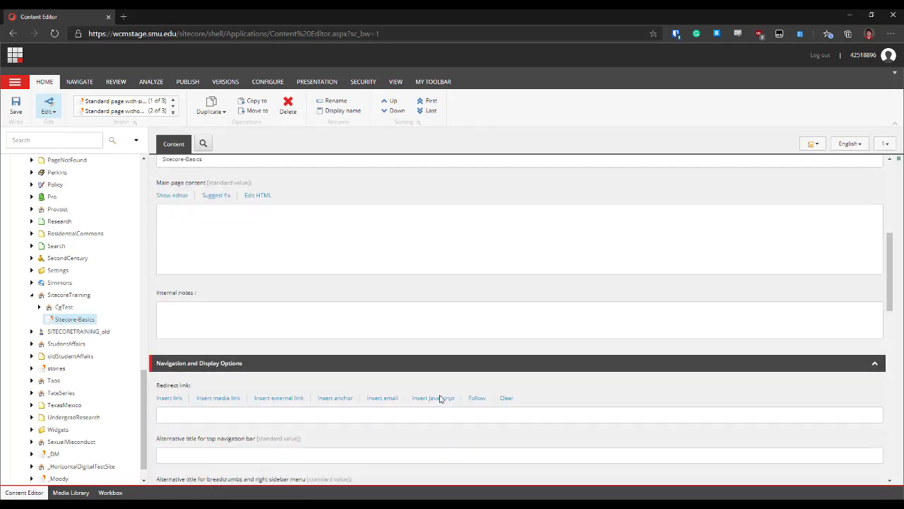
pyautogui.scroll(-4, 439, 399)
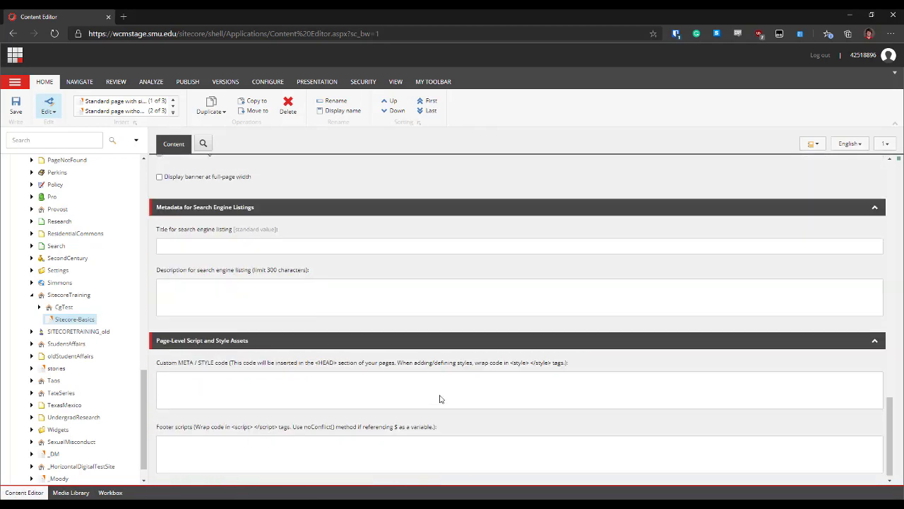
pyautogui.scroll(6, 439, 399)
pyautogui.scroll(3, 439, 399)
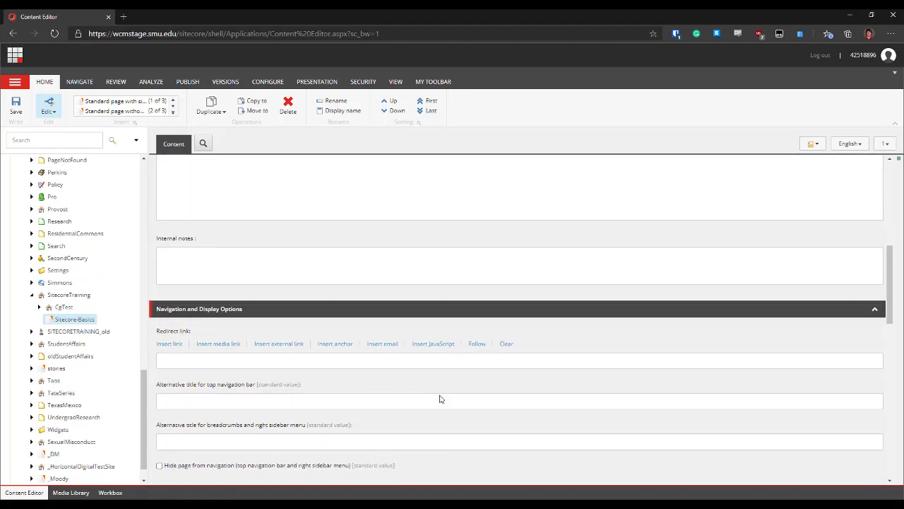
pyautogui.scroll(6, 439, 399)
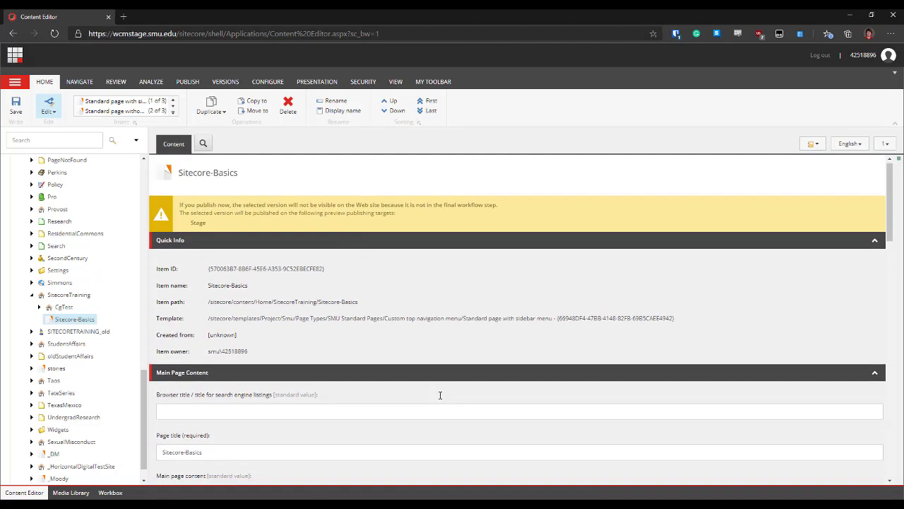
pyautogui.scroll(1, 440, 397)
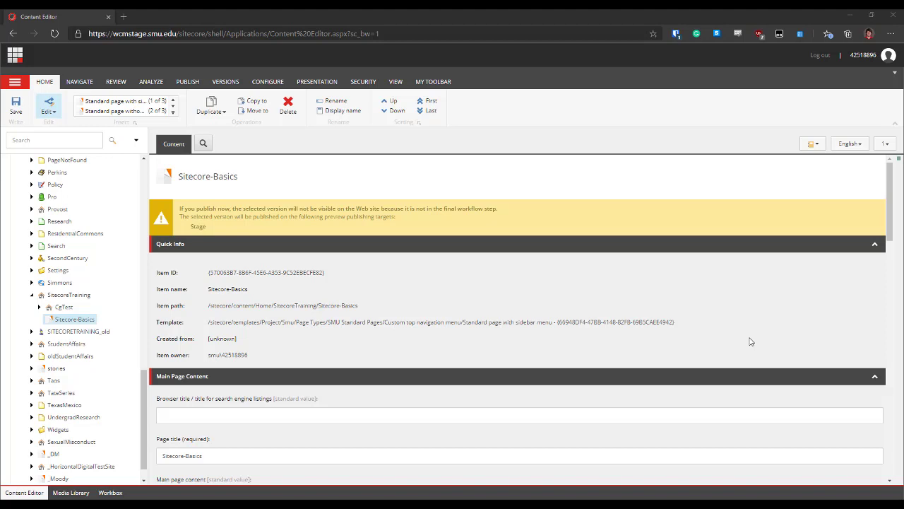
pyautogui.scroll(-2, 751, 341)
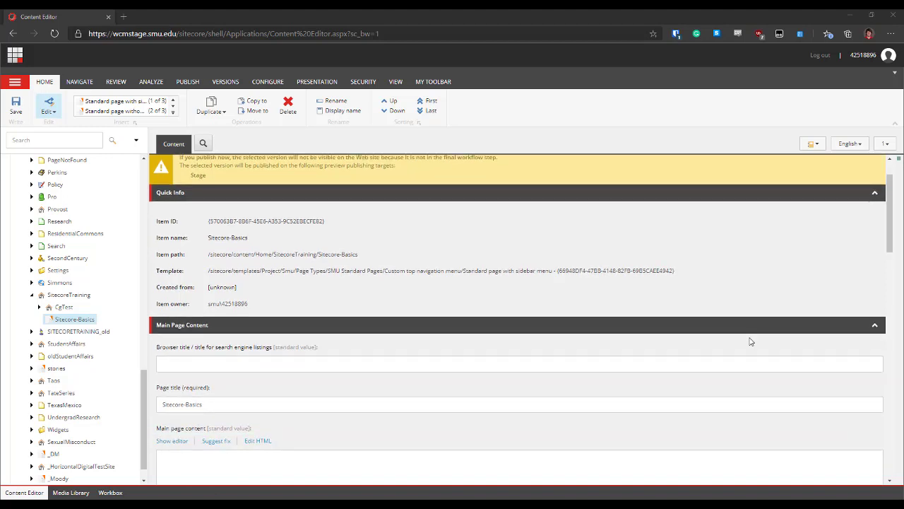
pyautogui.scroll(2, 751, 341)
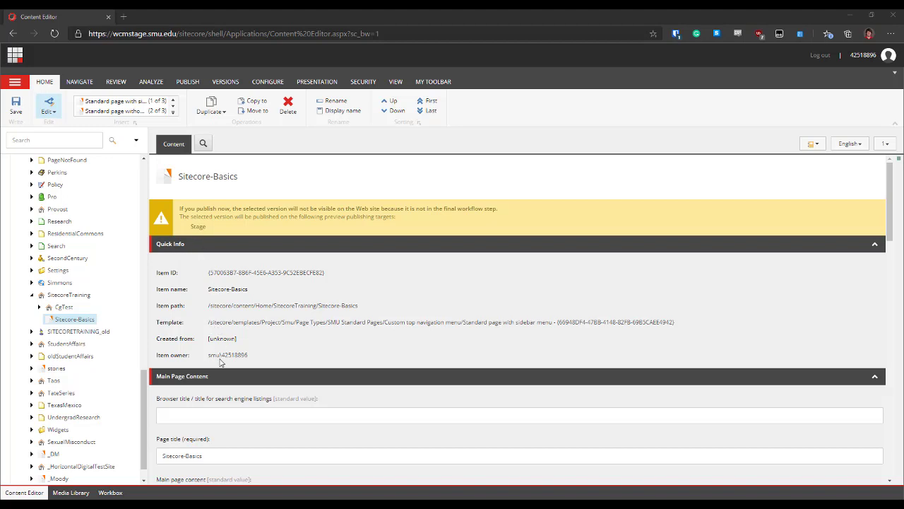
pyautogui.scroll(-3, 220, 362)
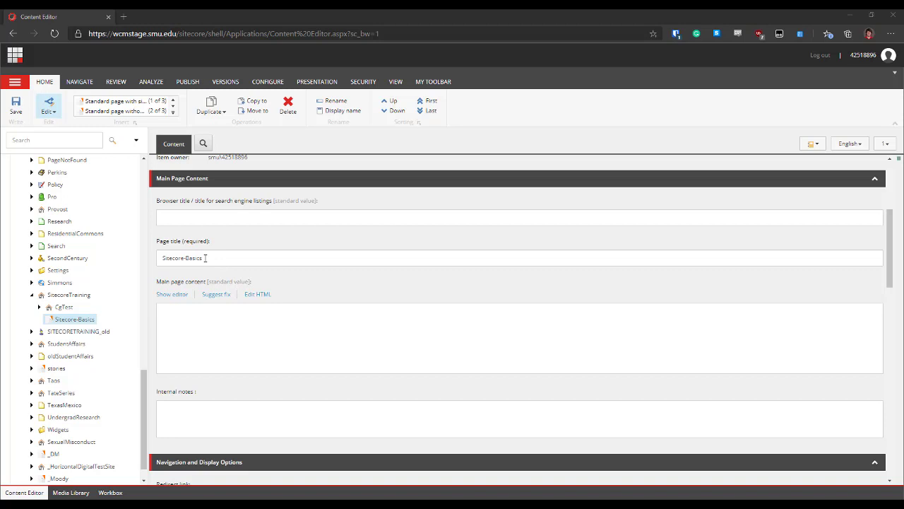
# Retitle the page 'Welcome to …'s Awesome Website' and copy that title into the Browser title field
pyautogui.moveTo(205, 258); pyautogui.dragTo(162, 258)
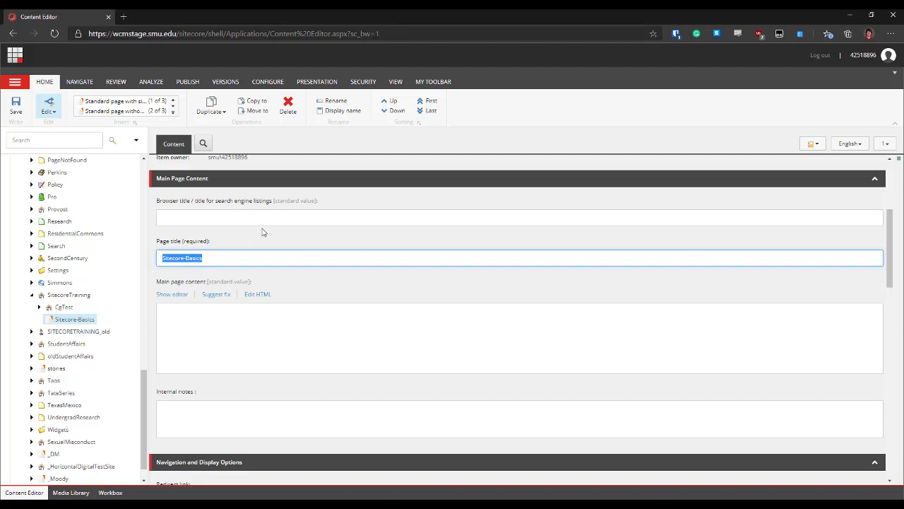
pyautogui.write('W')
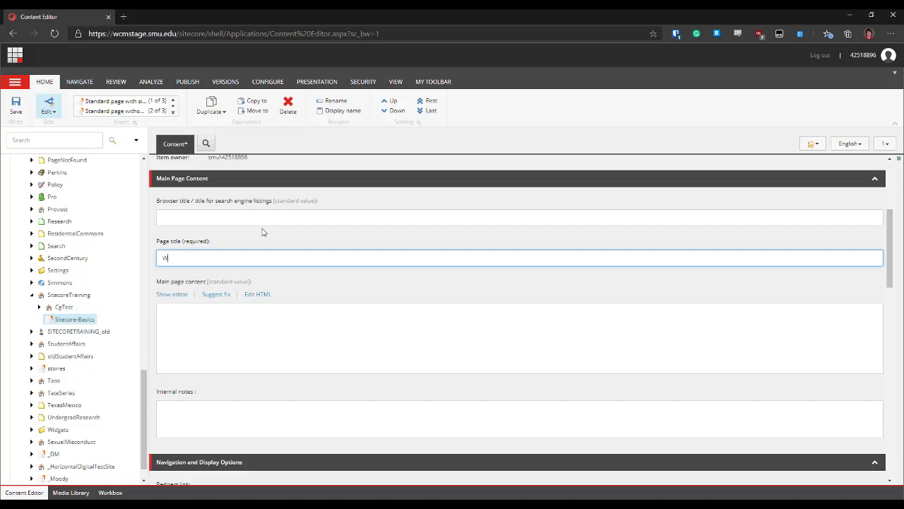
pyautogui.write("elcome to Zach's Awesome Website")
pyautogui.moveTo(268, 259); pyautogui.dragTo(149, 258)
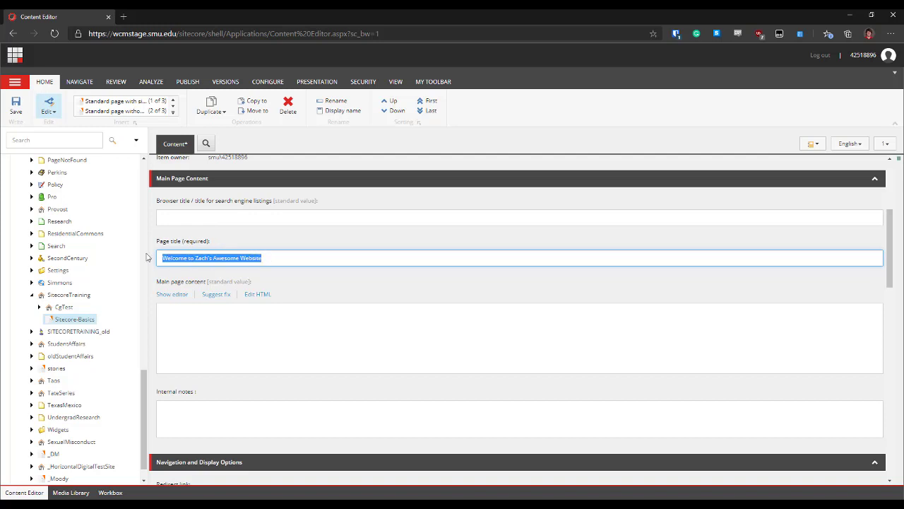
pyautogui.rightClick(197, 258)
pyautogui.click(228, 288)
pyautogui.click(218, 217)
pyautogui.rightClick(217, 217)
pyautogui.click(236, 309)
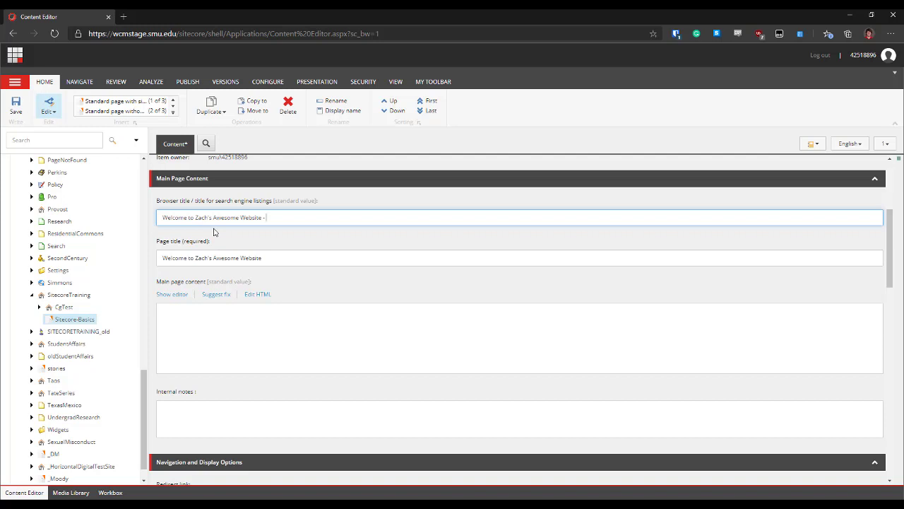
# Append ' - Information Technology' to the browser title
pyautogui.write('- Information 1')
pyautogui.write('echnology')
pyautogui.scroll(-1, 212, 270)
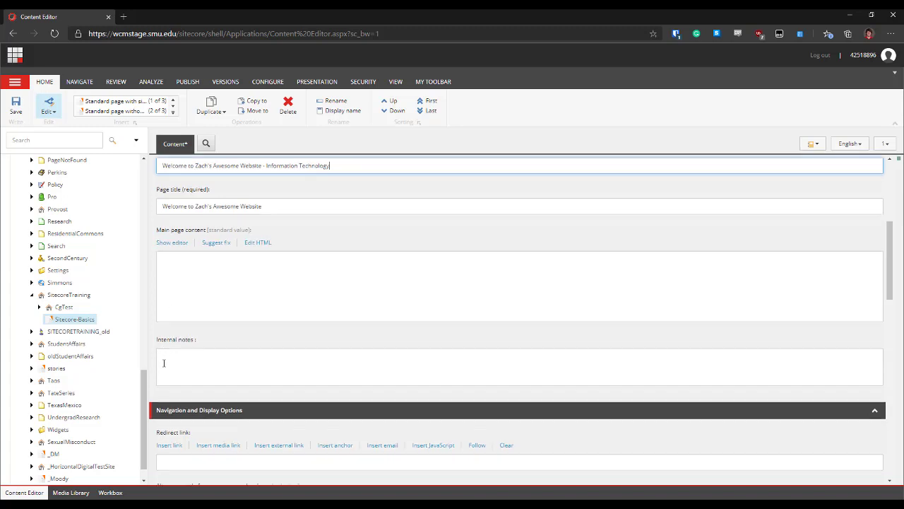
pyautogui.scroll(-1, 164, 363)
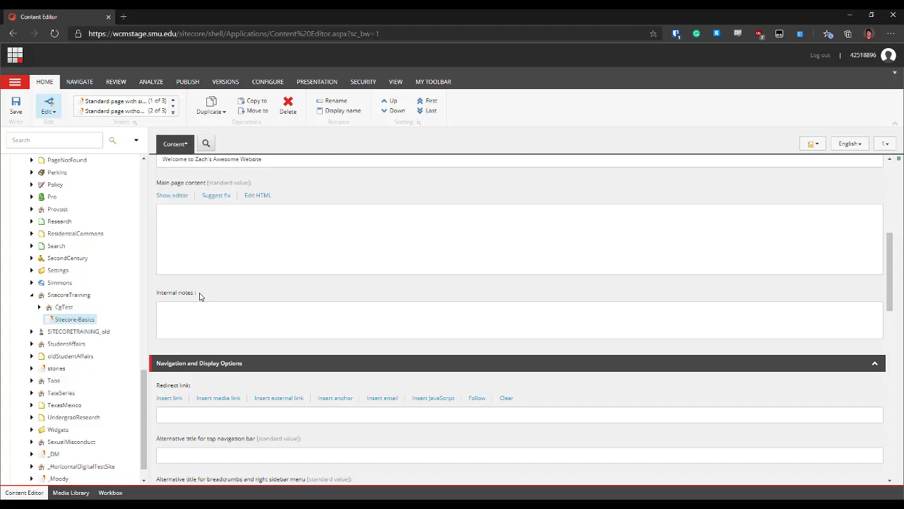
pyautogui.scroll(3, 200, 296)
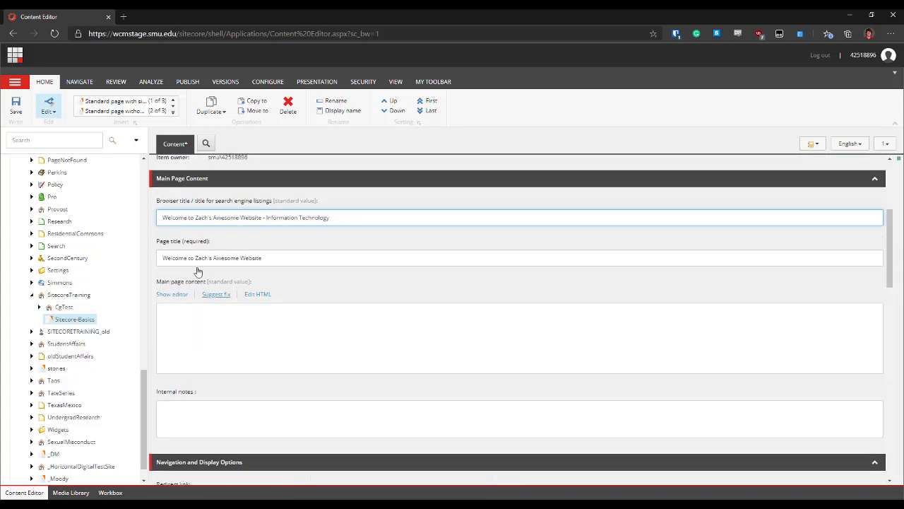
pyautogui.scroll(-4, 263, 432)
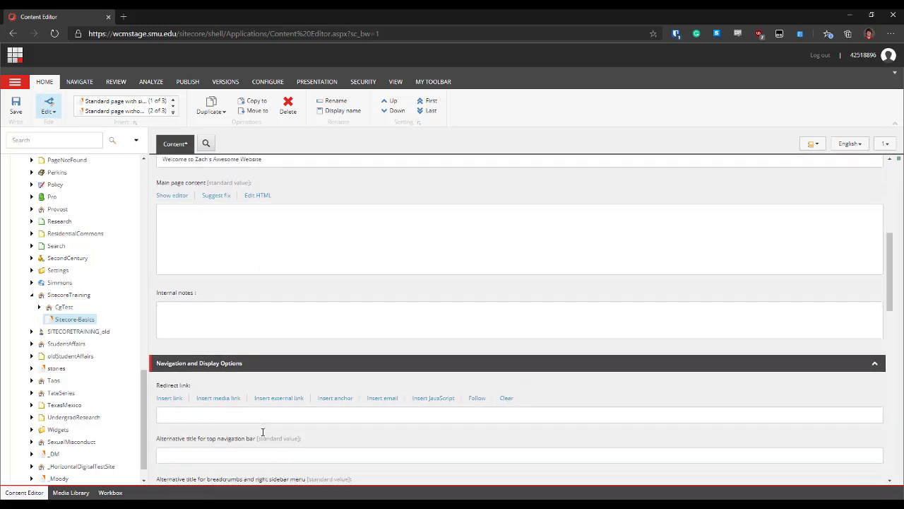
pyautogui.scroll(-3, 260, 434)
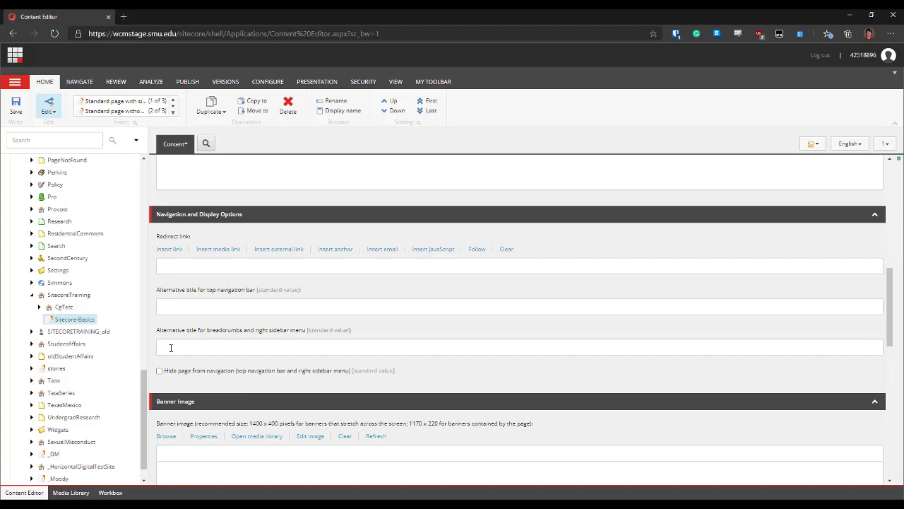
pyautogui.scroll(-5, 170, 348)
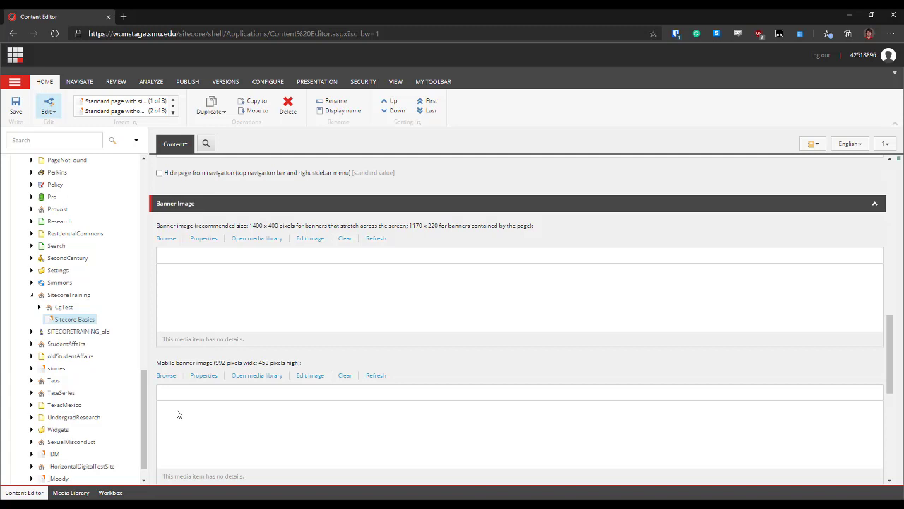
pyautogui.scroll(-2, 176, 414)
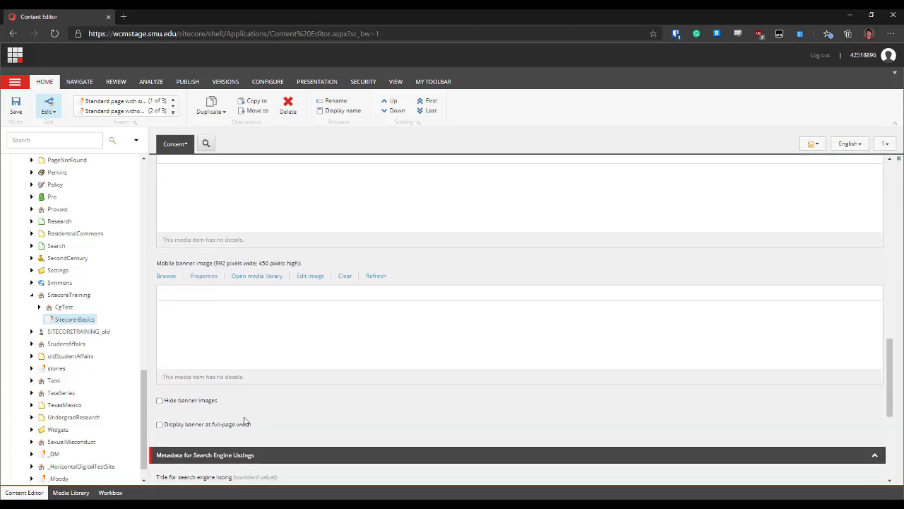
pyautogui.scroll(-2, 315, 424)
pyautogui.scroll(-2, 316, 424)
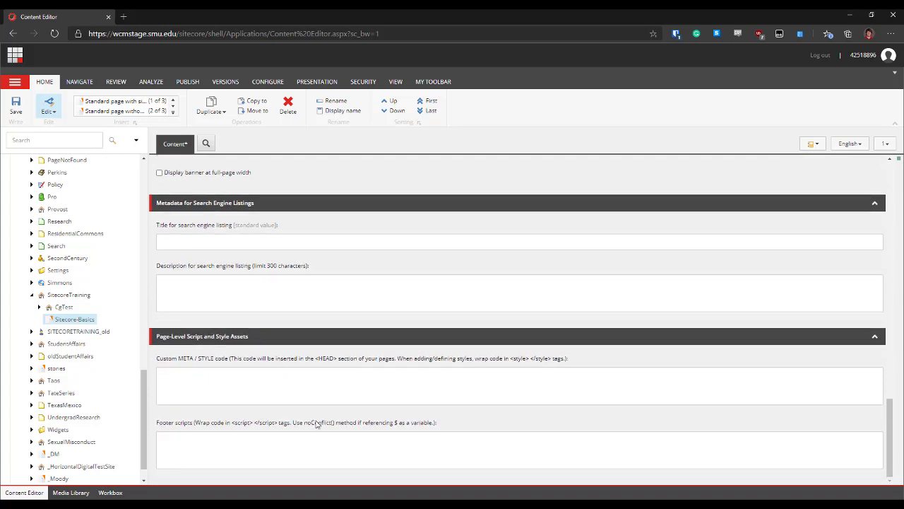
pyautogui.scroll(6, 316, 424)
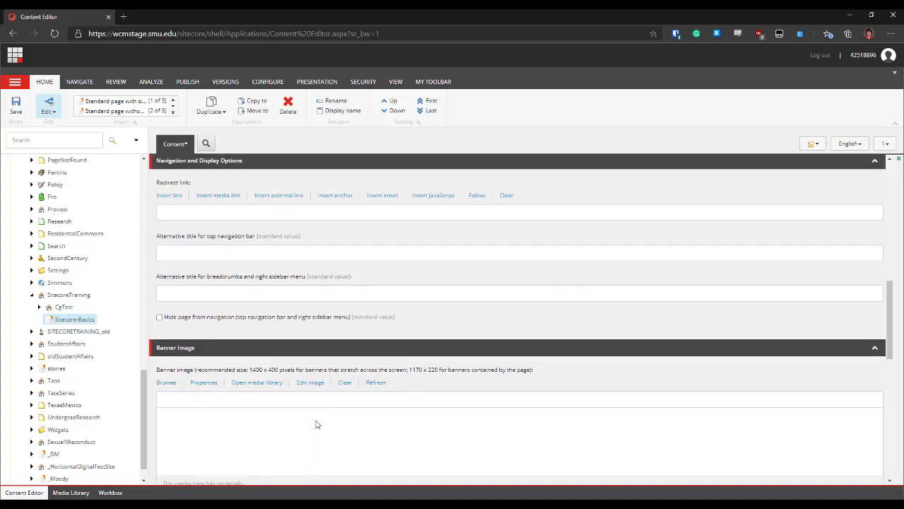
pyautogui.scroll(5, 315, 424)
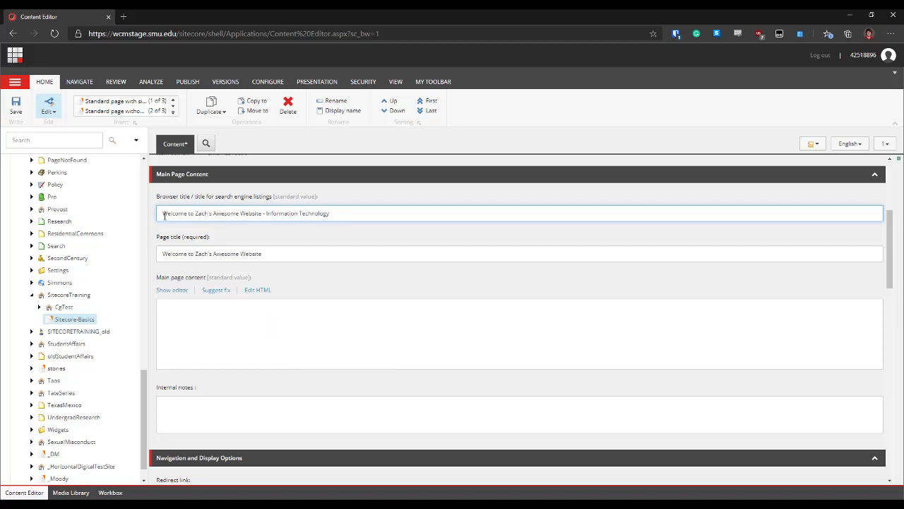
# Open the empty Rich Text Editor for main content, then minimize the browser to show the About SMU document
pyautogui.click(202, 334)
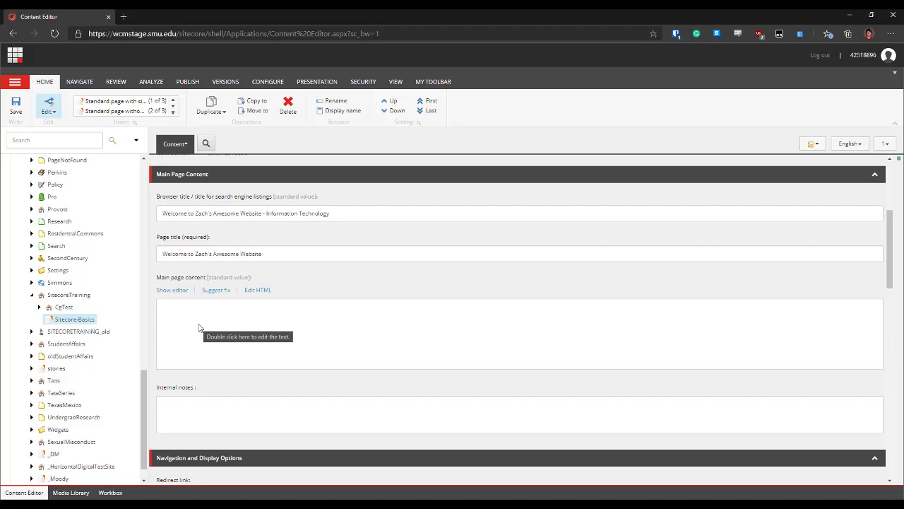
pyautogui.click(172, 291)
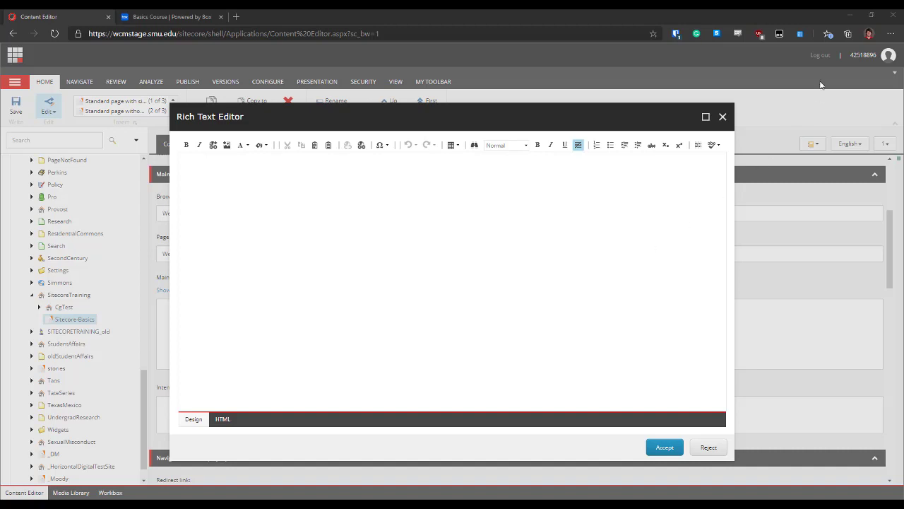
pyautogui.click(849, 15)
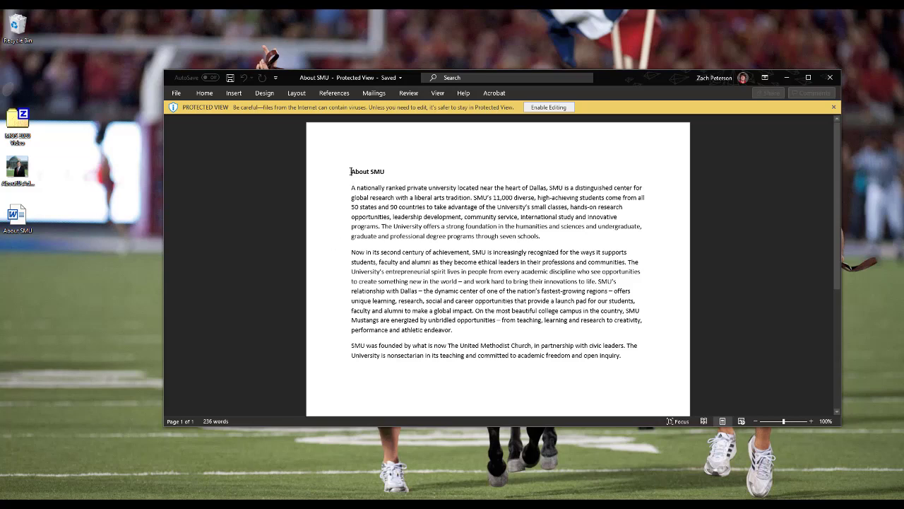
# Select all the About SMU document's text and copy it
pyautogui.moveTo(350, 171); pyautogui.dragTo(622, 361)
pyautogui.rightClick(594, 357)
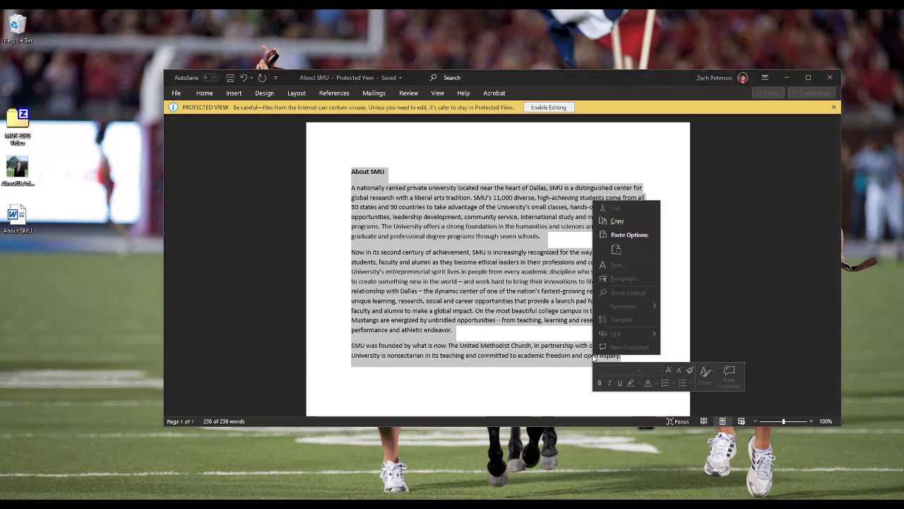
pyautogui.click(613, 221)
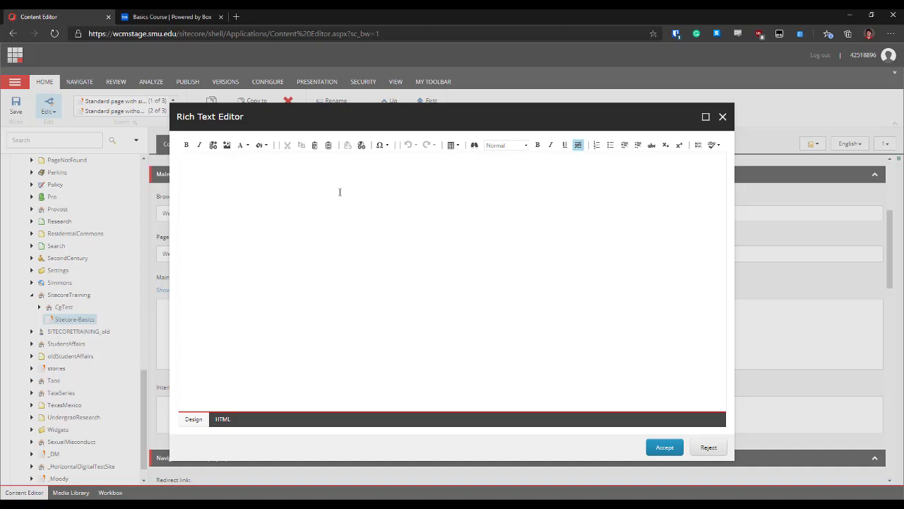
# Paste the copied About SMU text into the rich text field through Paste Plain Text
pyautogui.click(329, 145)
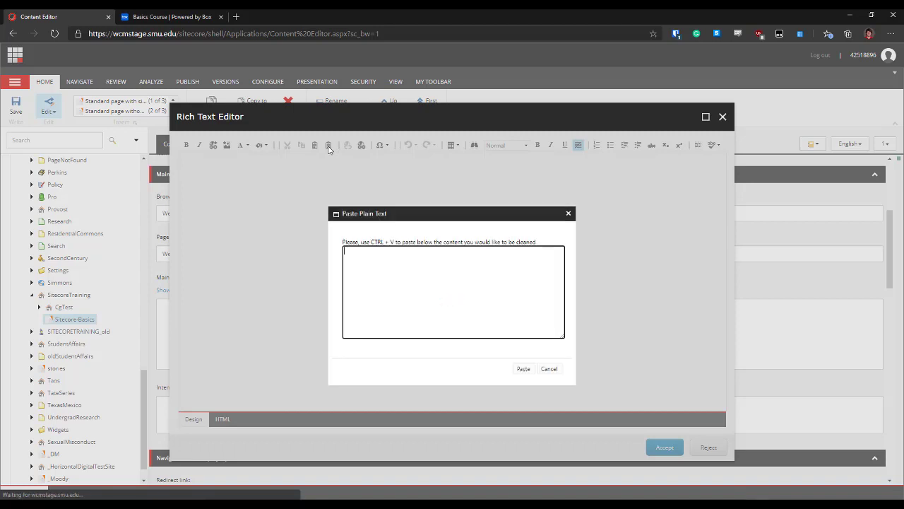
pyautogui.rightClick(382, 265)
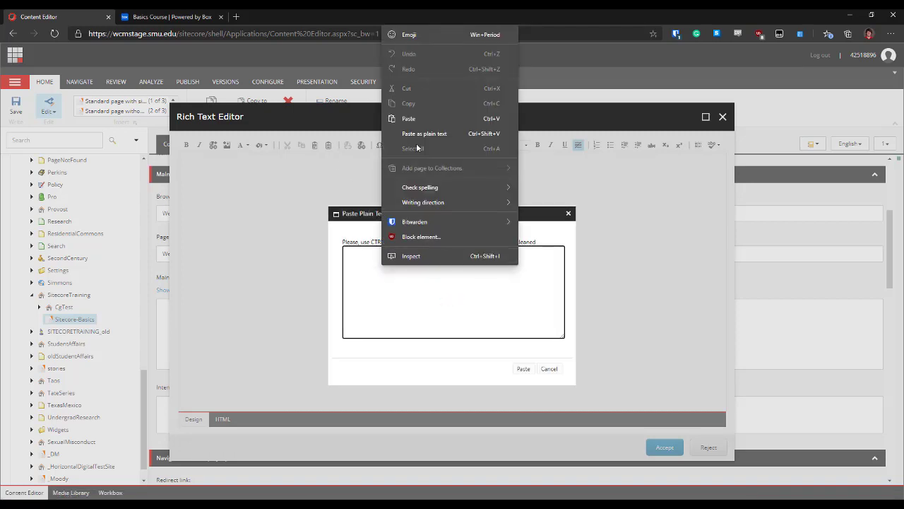
pyautogui.click(420, 117)
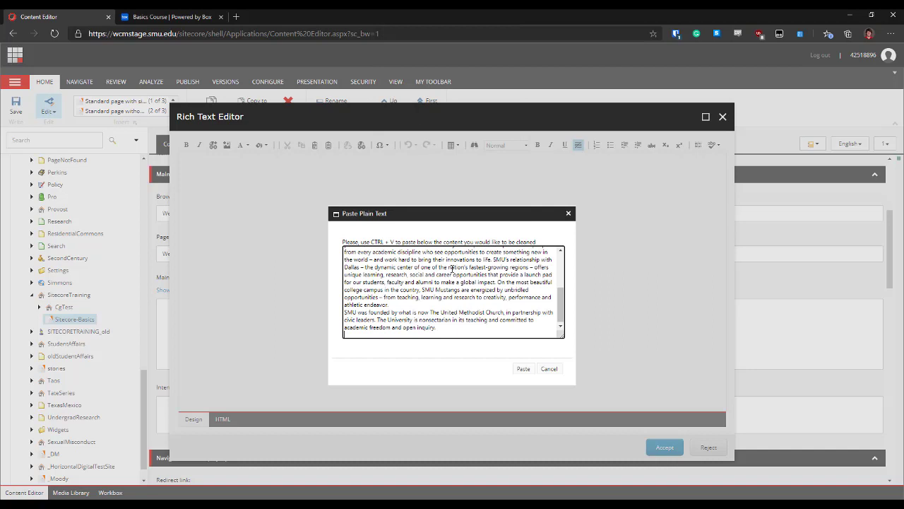
pyautogui.click(523, 368)
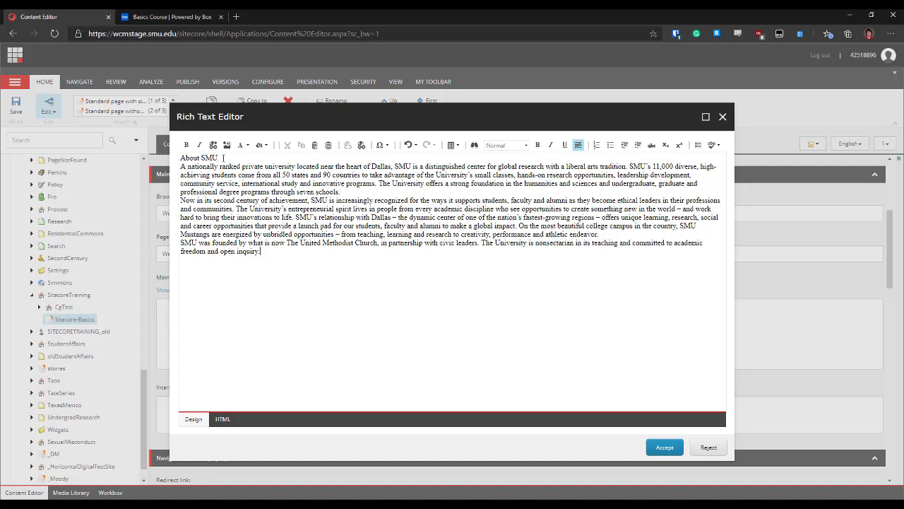
# Format the 'About SMU' line as Heading 3
pyautogui.moveTo(223, 157); pyautogui.dragTo(182, 162)
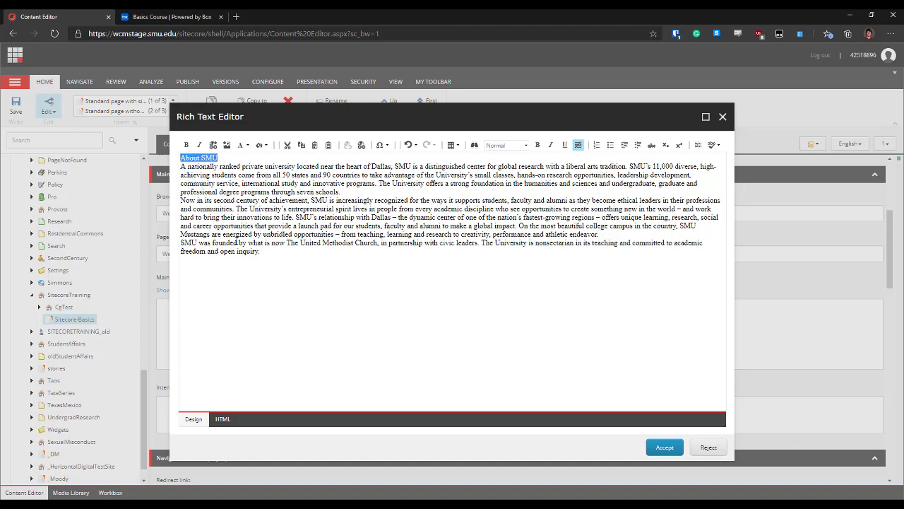
pyautogui.click(526, 146)
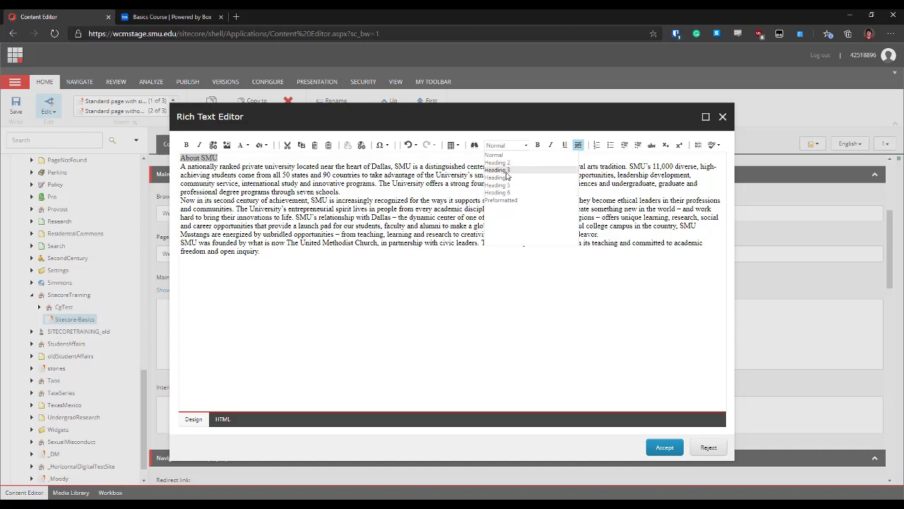
pyautogui.click(506, 170)
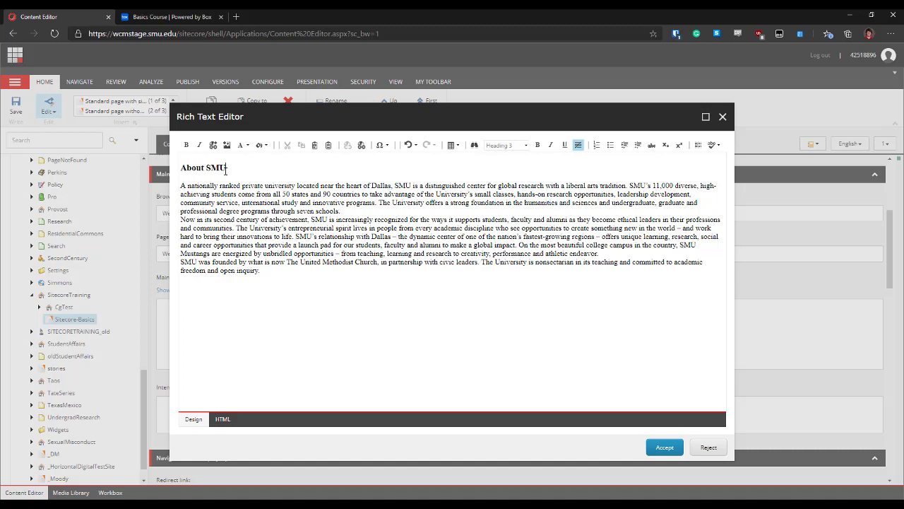
# Add a blank line after the first paragraph ending 'schools.' to separate the paragraphs
pyautogui.click(349, 212)
pyautogui.press('Return')
pyautogui.press('Return')
pyautogui.press('Return')
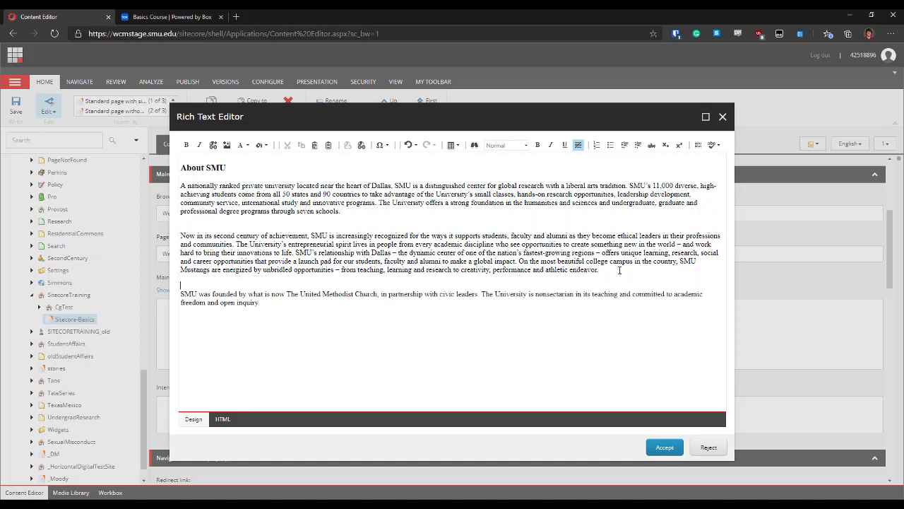
pyautogui.click(422, 236)
# Link the word SMU in the first paragraph to the Home content item with Insert Sitecore Link
pyautogui.moveTo(395, 186); pyautogui.dragTo(413, 186)
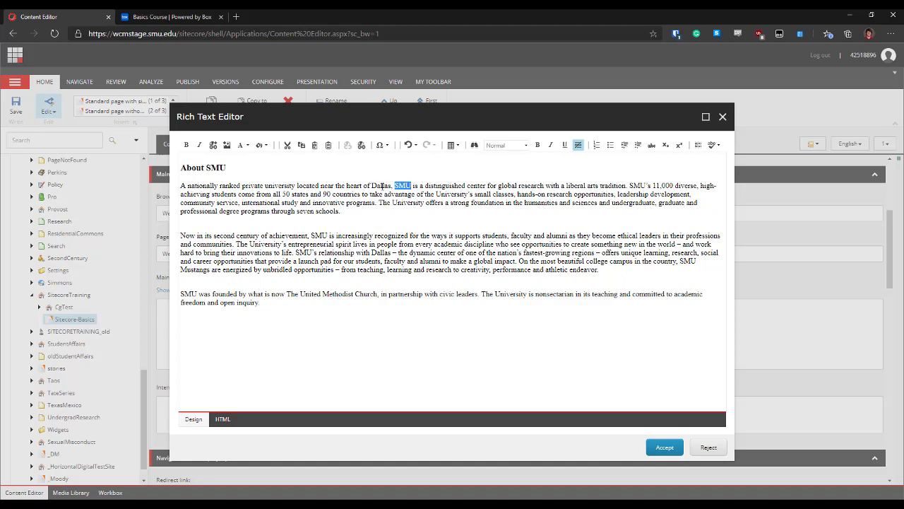
pyautogui.click(214, 147)
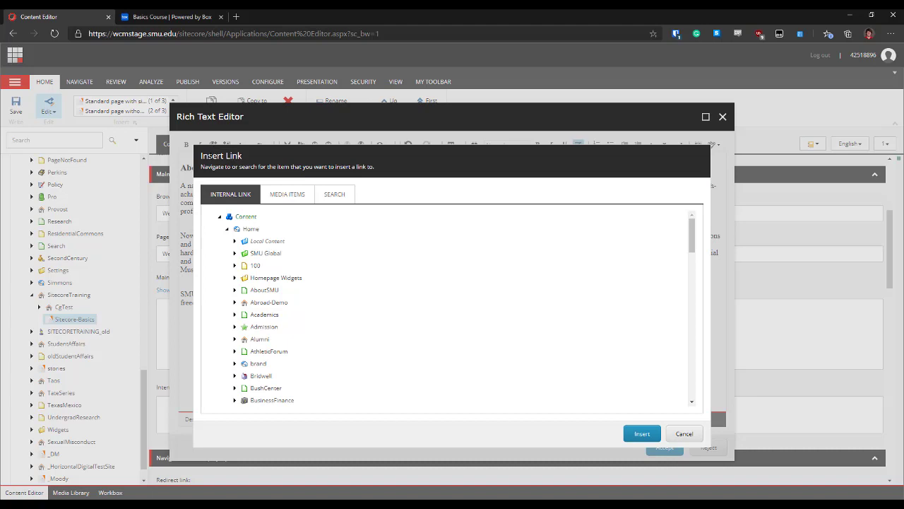
pyautogui.scroll(-3, 310, 289)
pyautogui.scroll(-8, 310, 289)
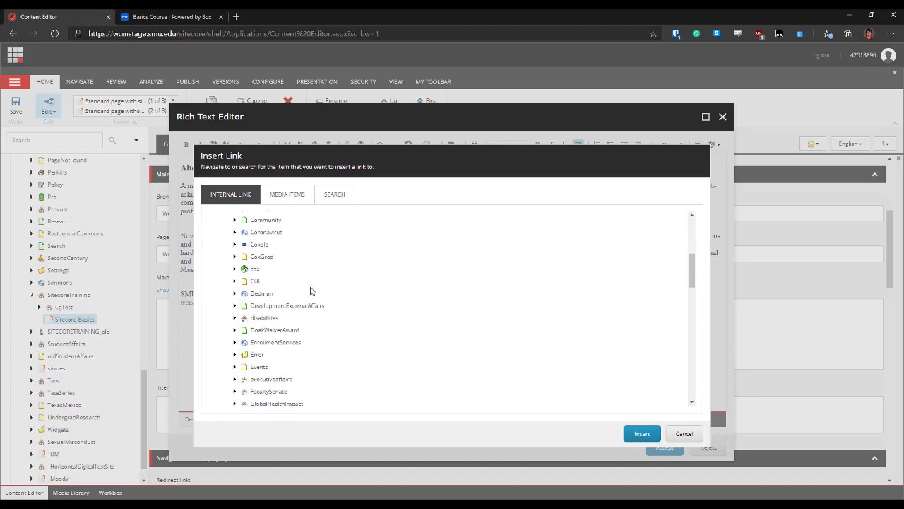
pyautogui.scroll(12, 310, 290)
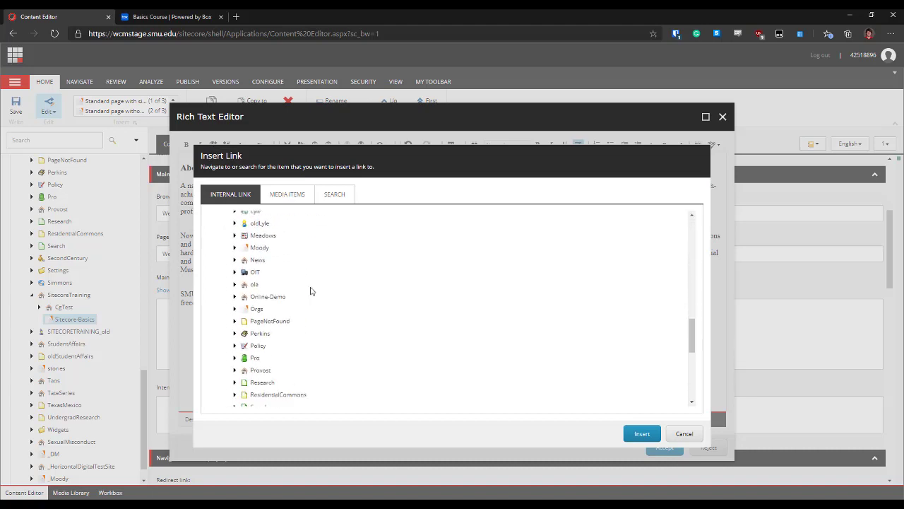
pyautogui.scroll(1, 309, 286)
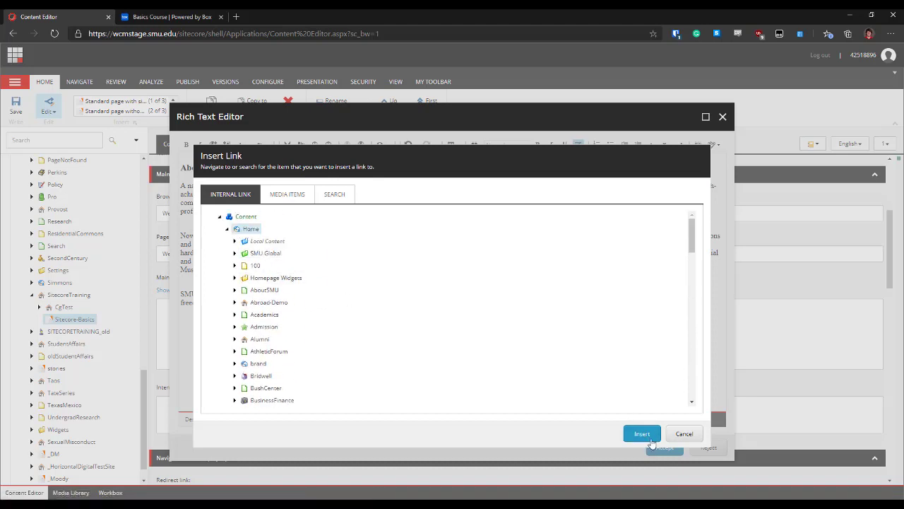
pyautogui.click(643, 434)
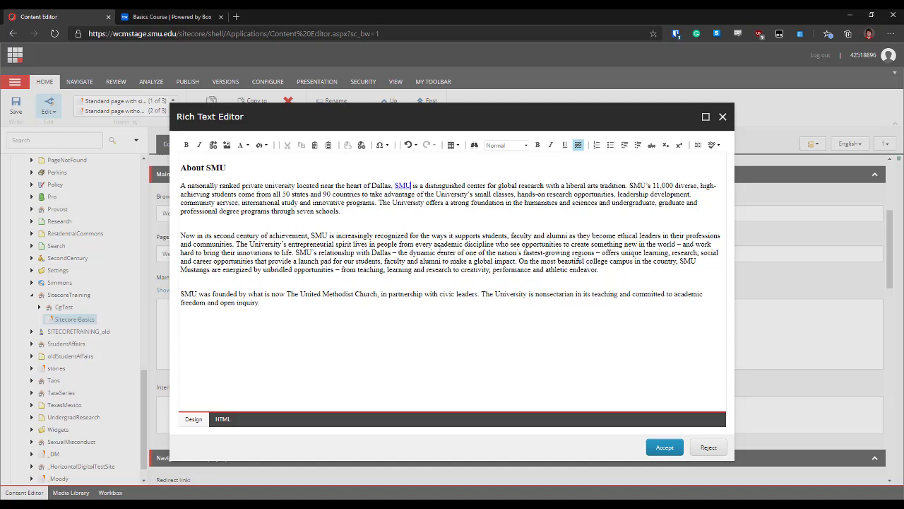
# Set the SMU link's target to New Window in its link properties
pyautogui.rightClick(401, 185)
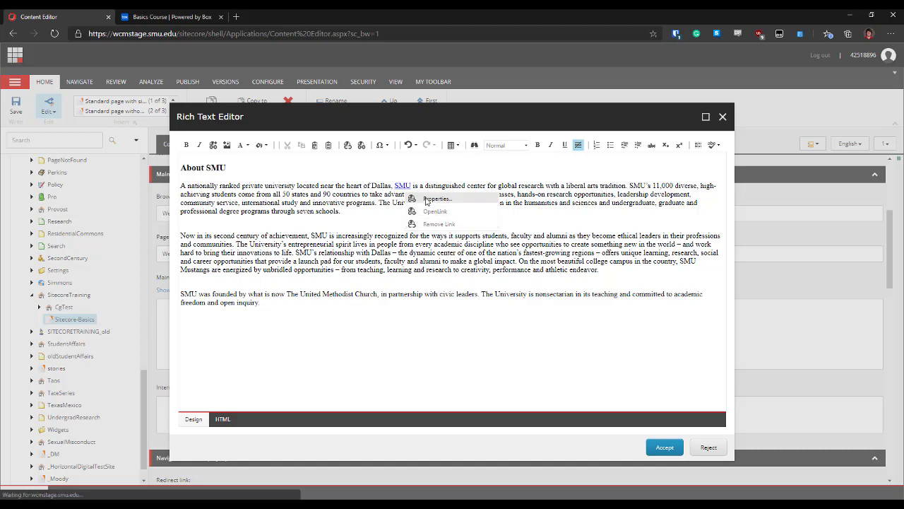
pyautogui.click(427, 200)
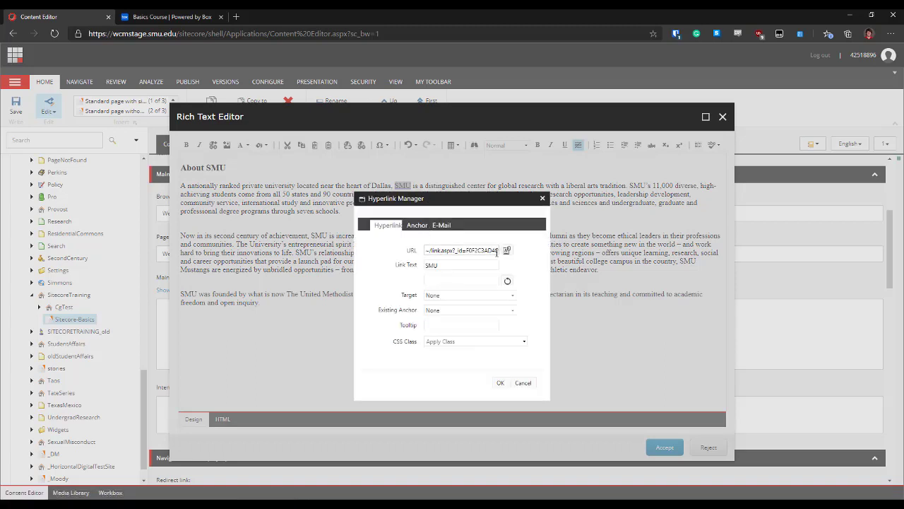
pyautogui.moveTo(469, 250); pyautogui.dragTo(425, 251)
pyautogui.click(447, 250)
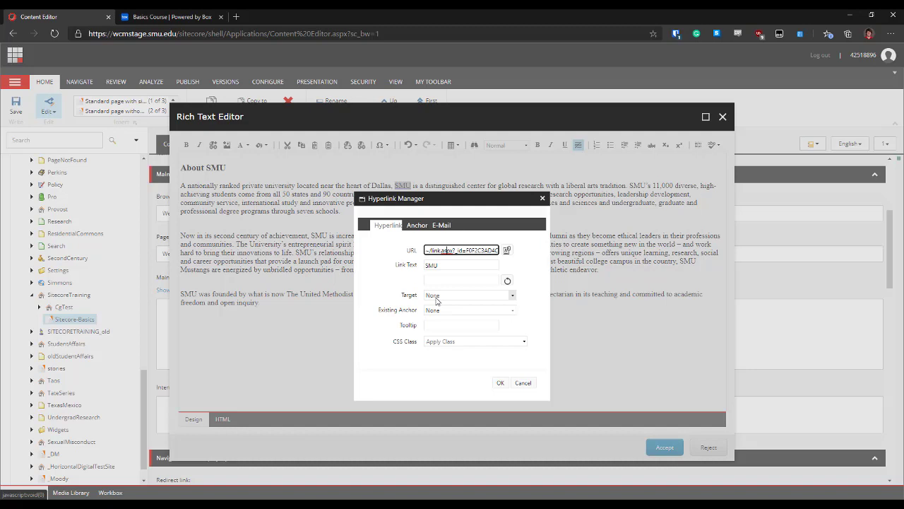
pyautogui.click(436, 297)
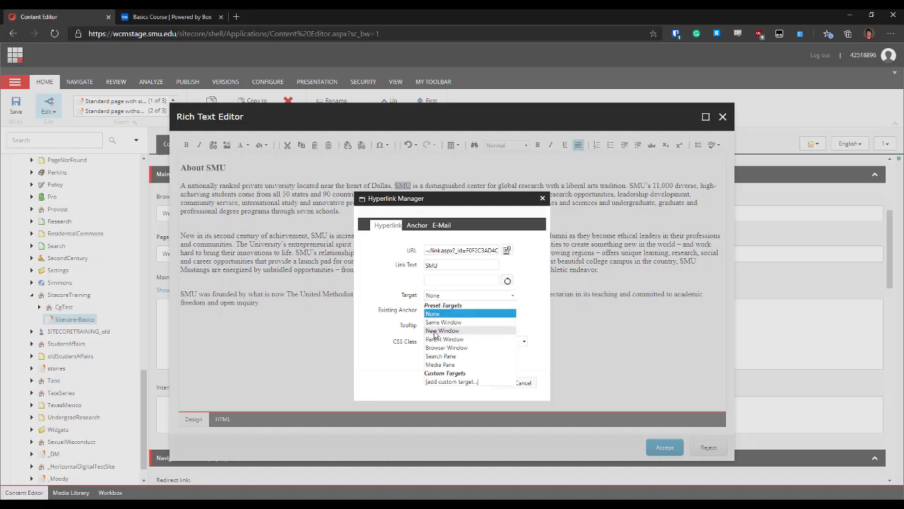
pyautogui.click(445, 330)
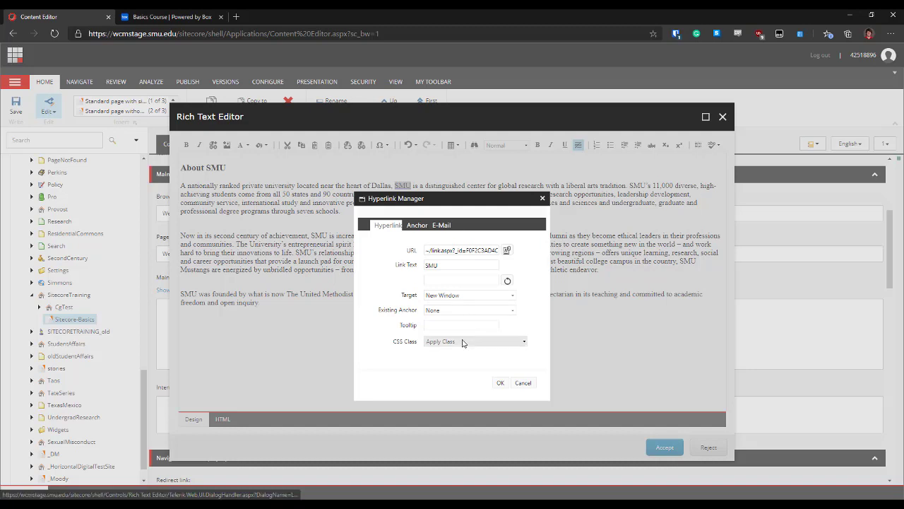
pyautogui.click(500, 383)
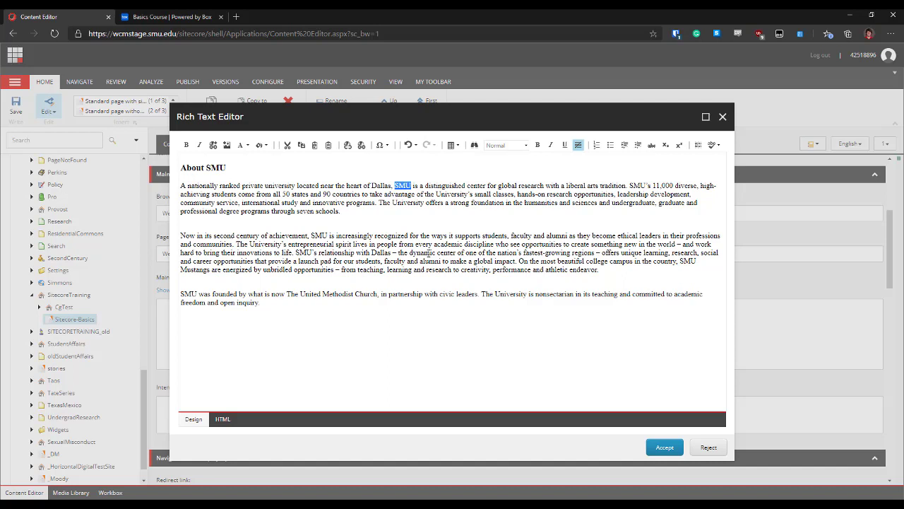
# Link 'dynamic center' to en.wikipedia.org, opening in a new window with tooltip 'Wikipedia'
pyautogui.moveTo(411, 253); pyautogui.dragTo(456, 252)
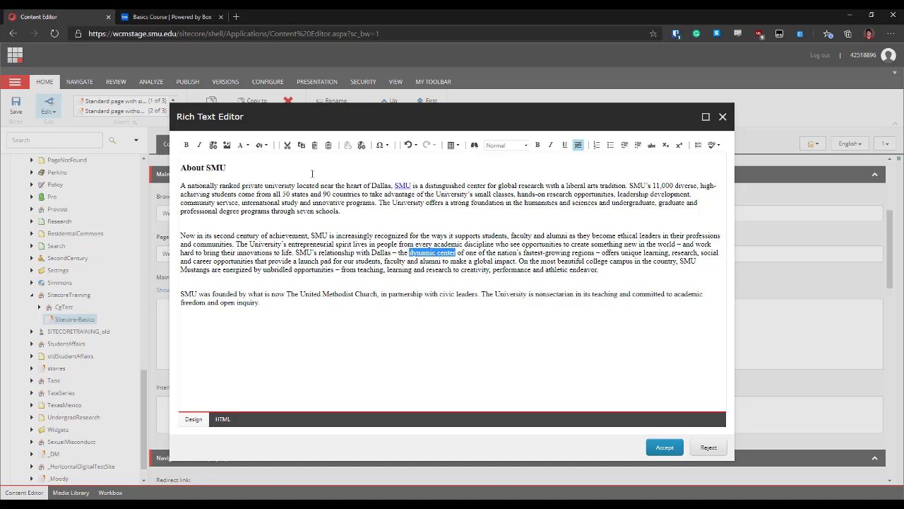
pyautogui.click(361, 145)
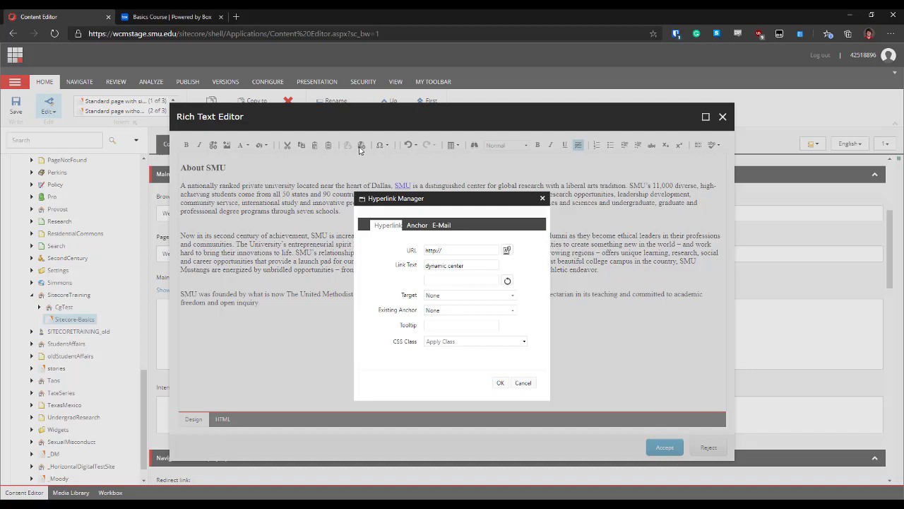
pyautogui.click(451, 250)
pyautogui.write('en.wikipe')
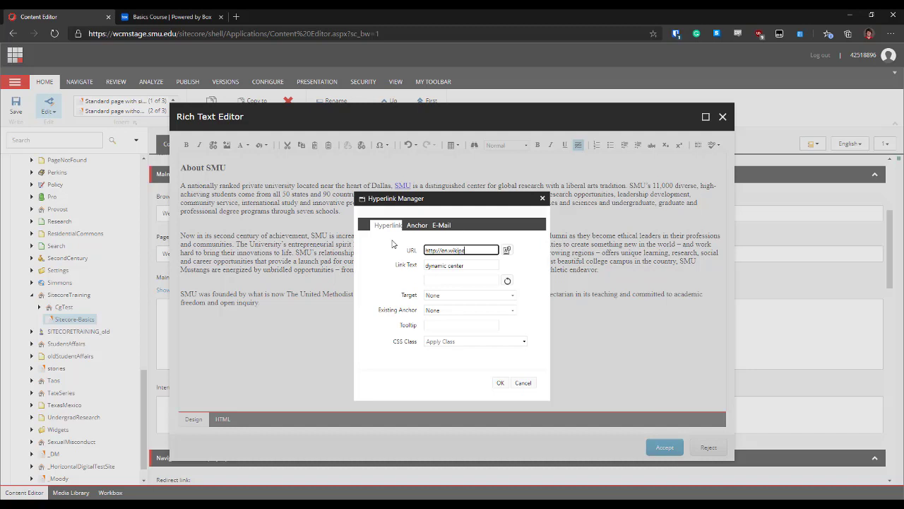
pyautogui.write('dia.org')
pyautogui.click(430, 295)
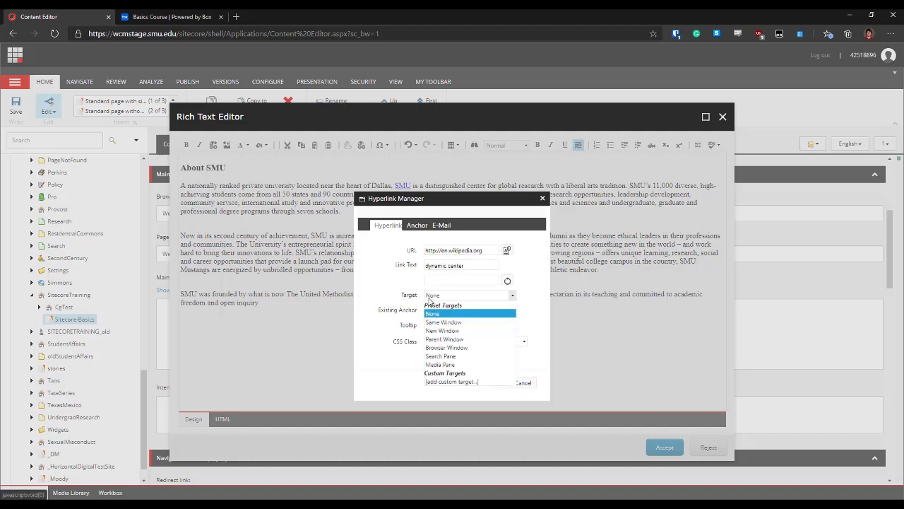
pyautogui.click(429, 332)
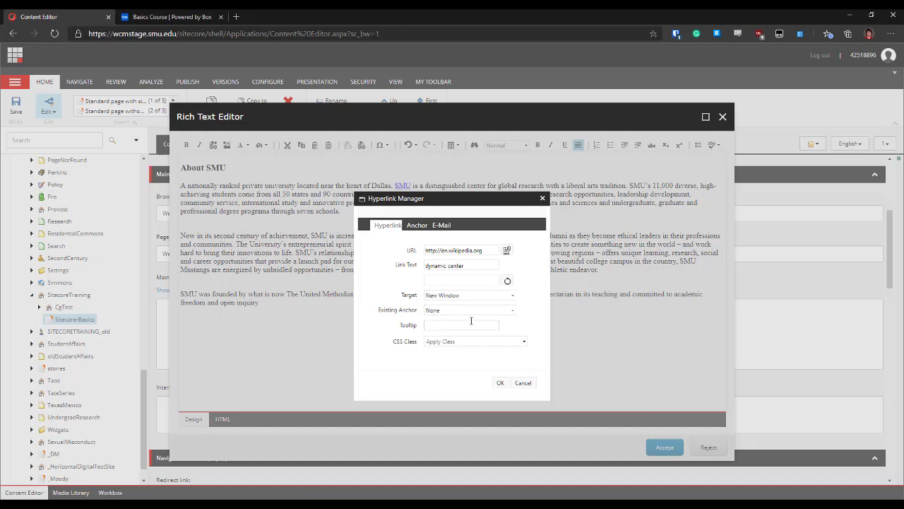
pyautogui.click(464, 325)
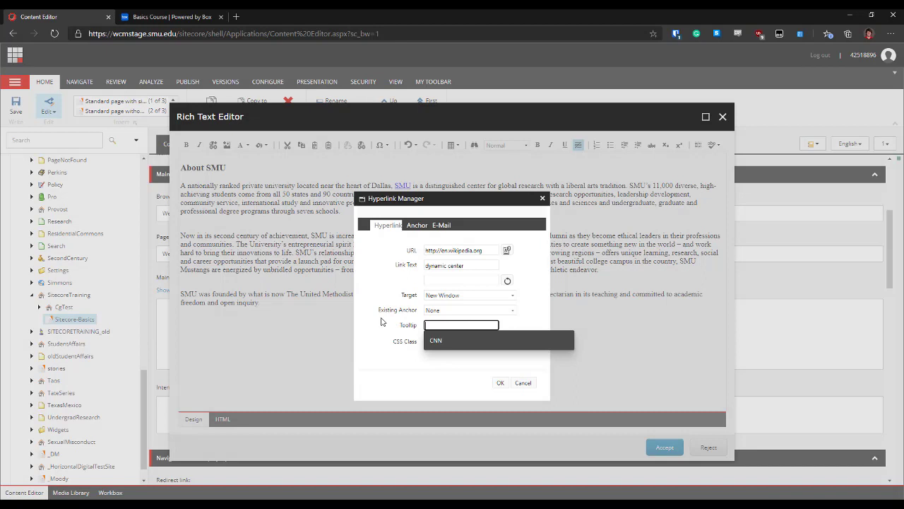
pyautogui.write('Wikipedia')
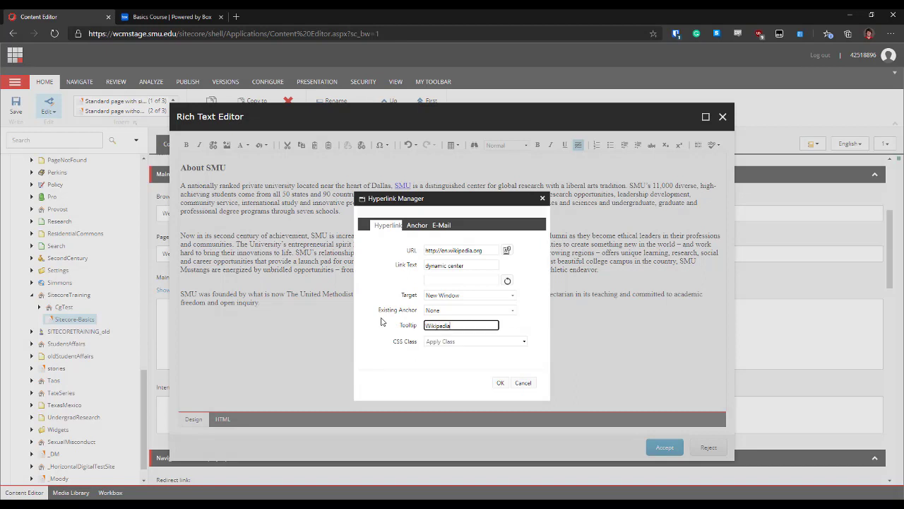
pyautogui.click(501, 383)
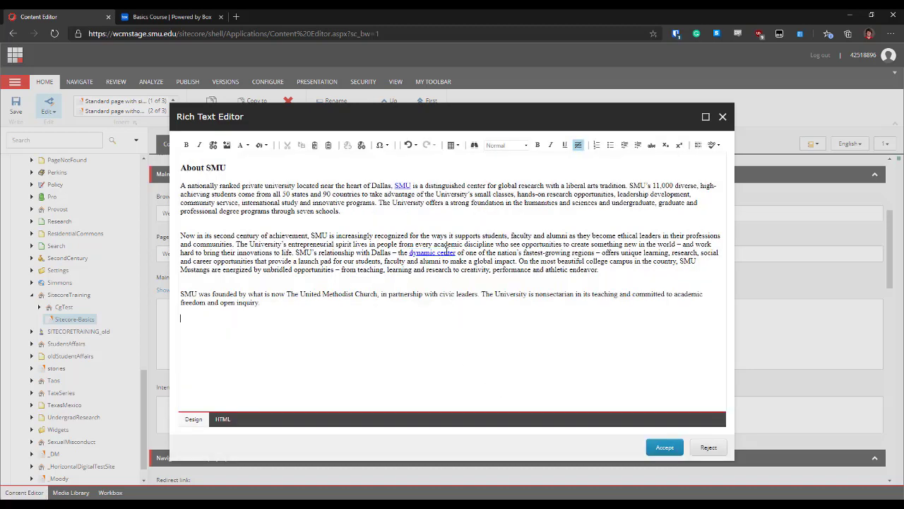
# Add the line 'This is a button!' and link it to the AboutSMU page
pyautogui.moveTo(446, 252)
pyautogui.write('This is a button!')
pyautogui.moveTo(230, 318); pyautogui.dragTo(180, 319)
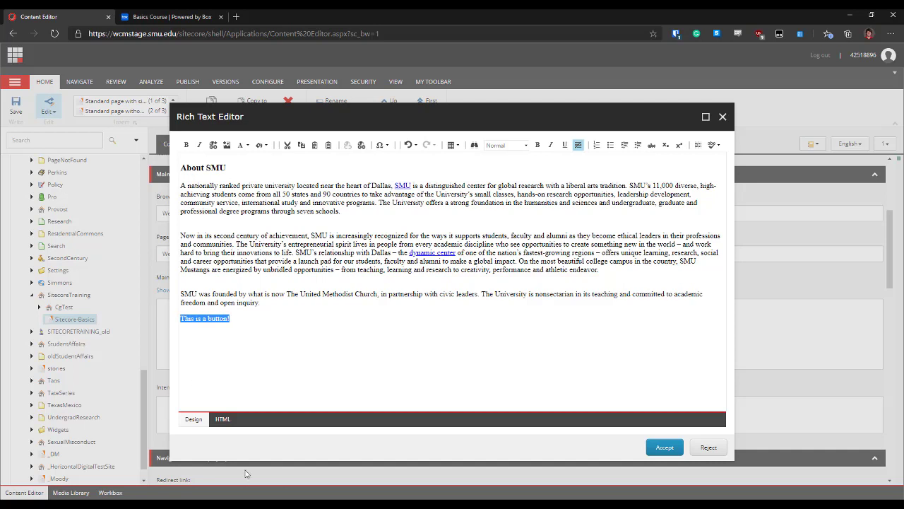
pyautogui.click(214, 145)
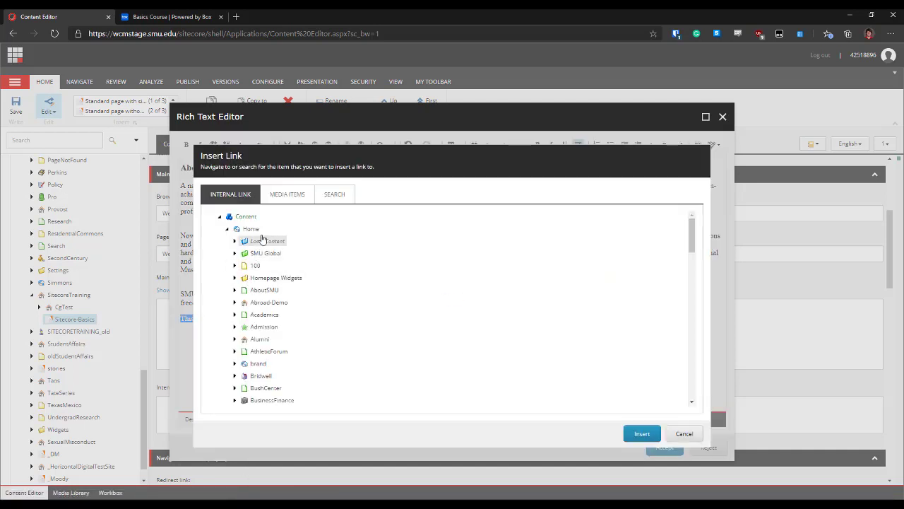
pyautogui.click(265, 291)
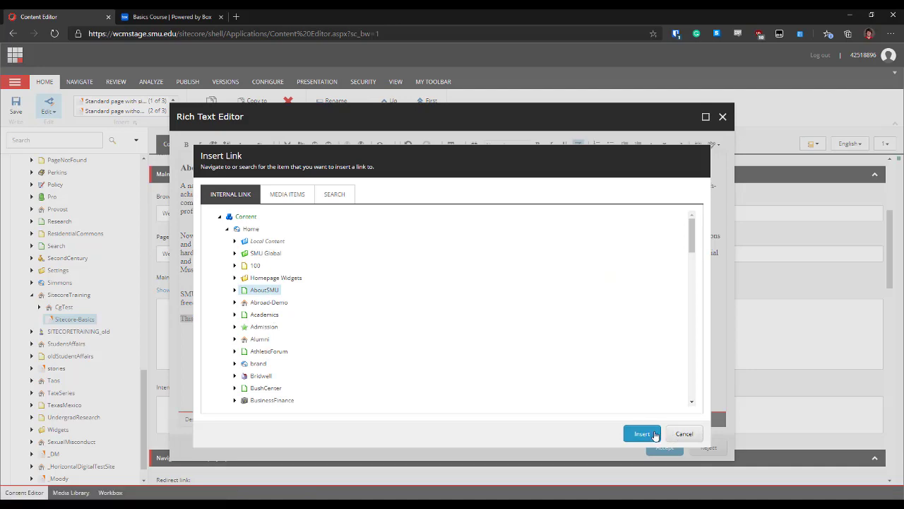
pyautogui.click(645, 433)
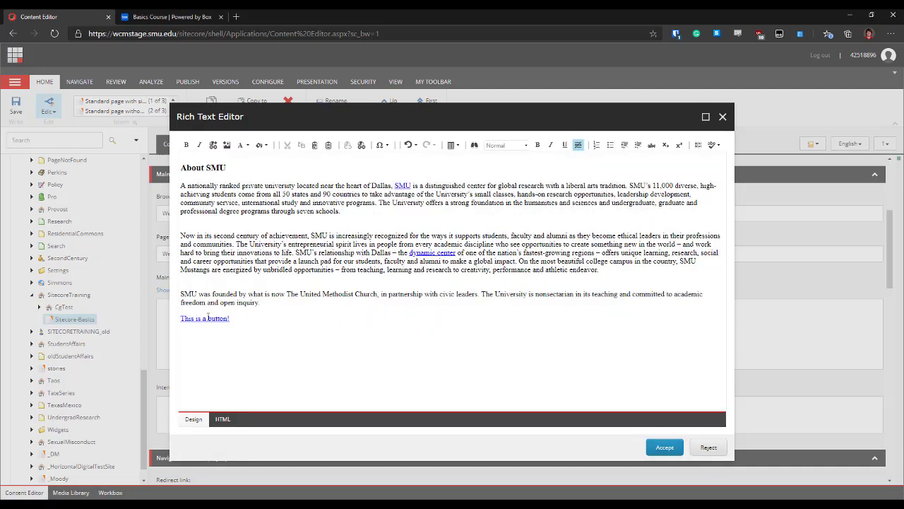
# Make the button link open in a new window with CSS class blue-button-large
pyautogui.rightClick(208, 318)
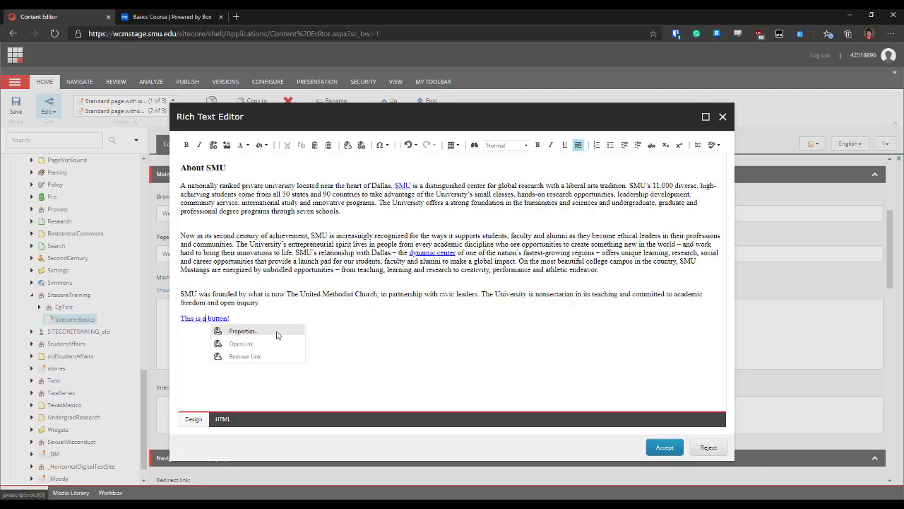
pyautogui.click(242, 332)
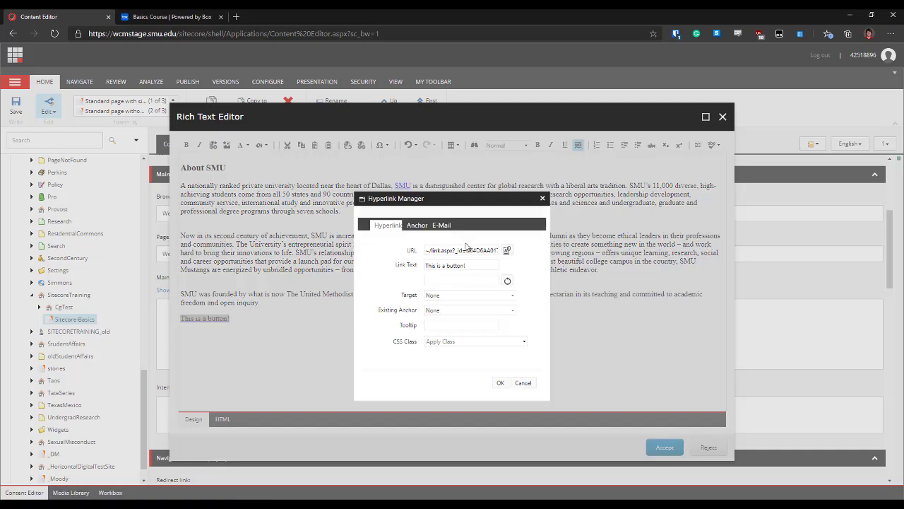
pyautogui.click(463, 296)
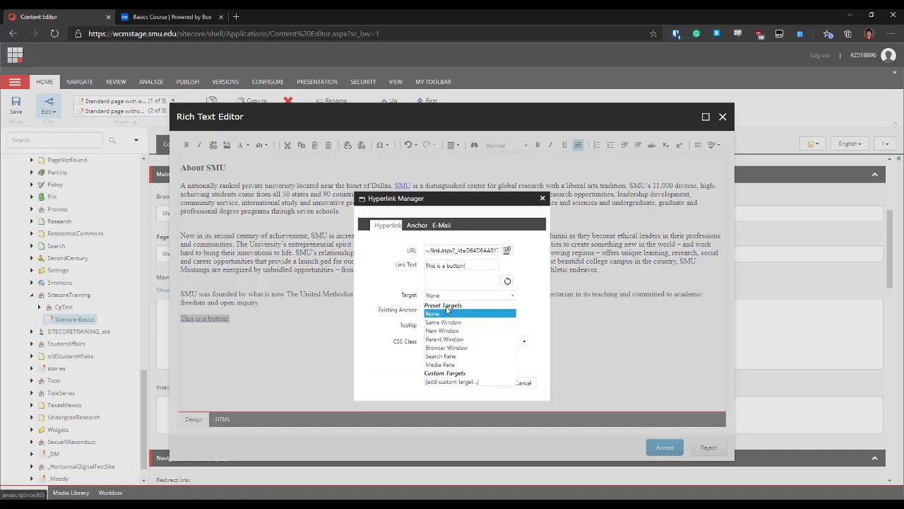
pyautogui.click(444, 331)
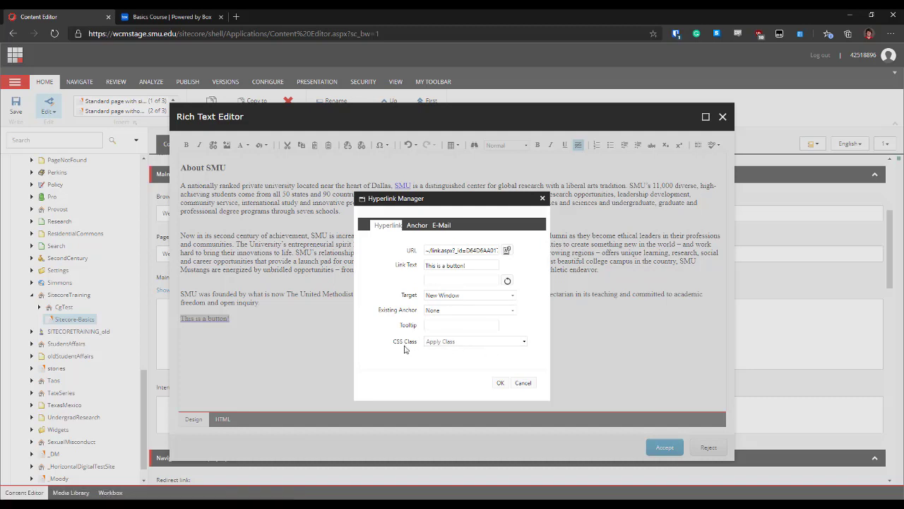
pyautogui.click(524, 342)
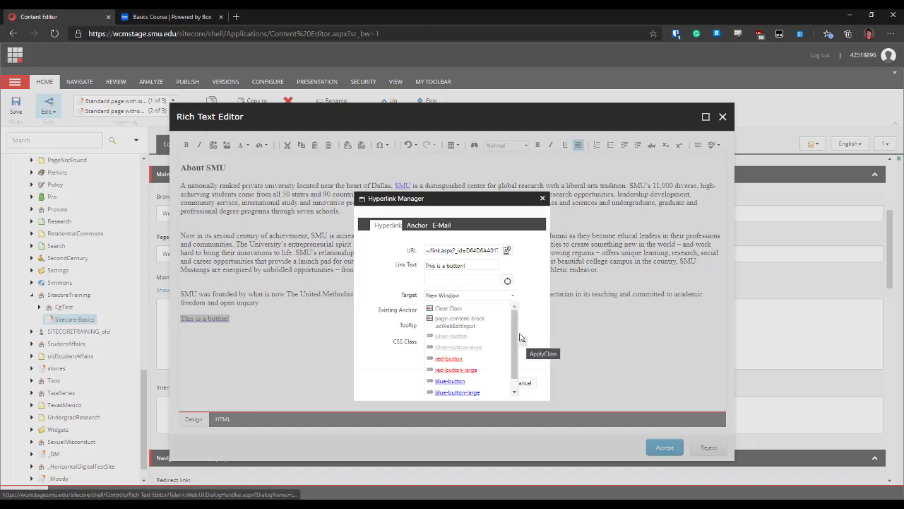
pyautogui.scroll(-1, 515, 345)
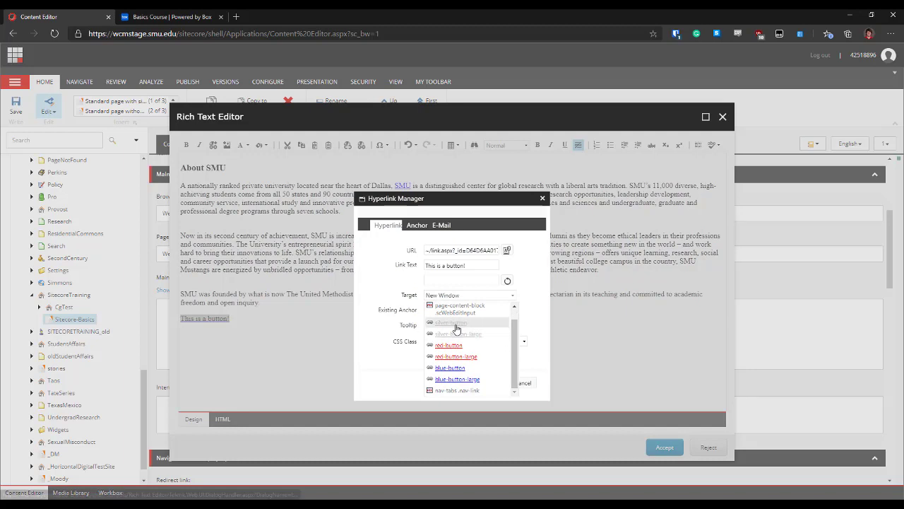
pyautogui.click(453, 380)
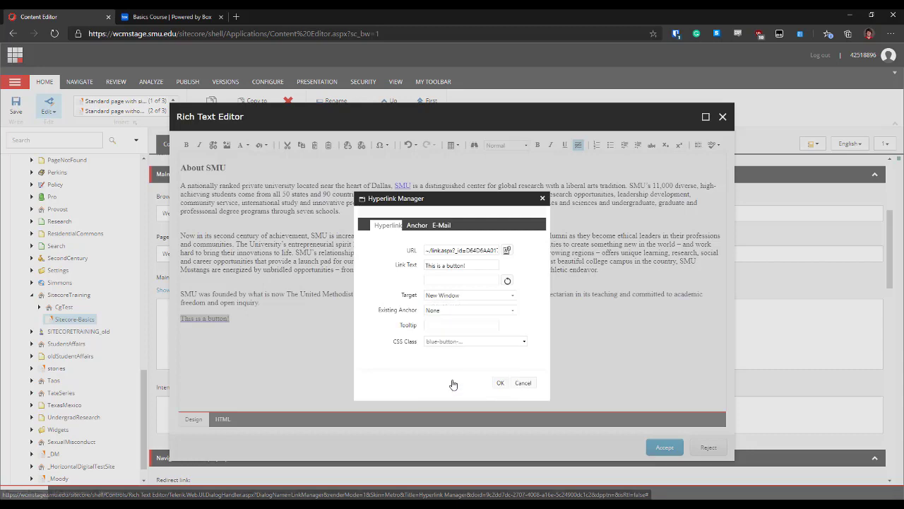
pyautogui.click(498, 383)
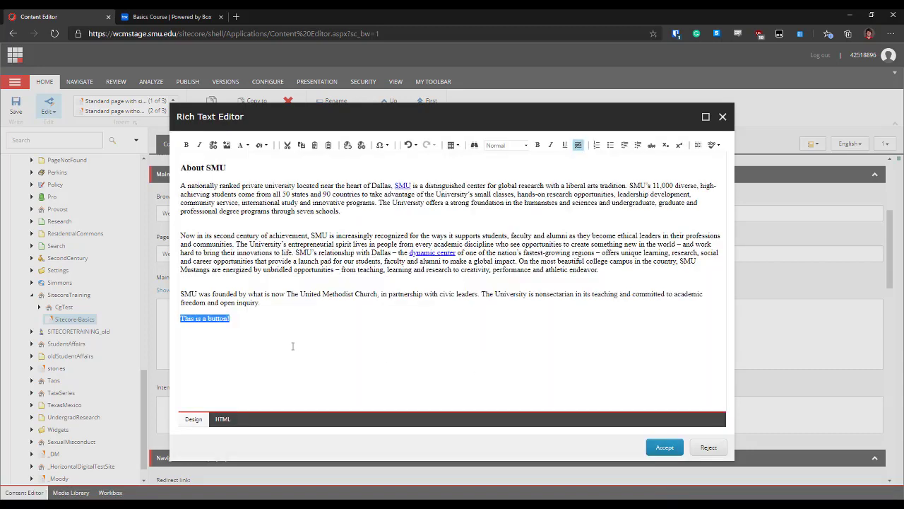
# Accept the rich text edits, save the item, close the Box tab and show Publish options
pyautogui.click(293, 345)
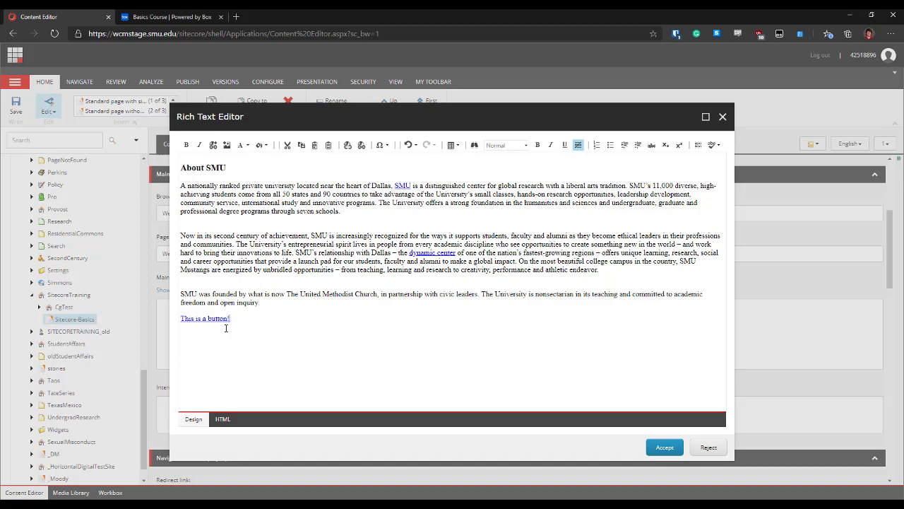
pyautogui.click(665, 447)
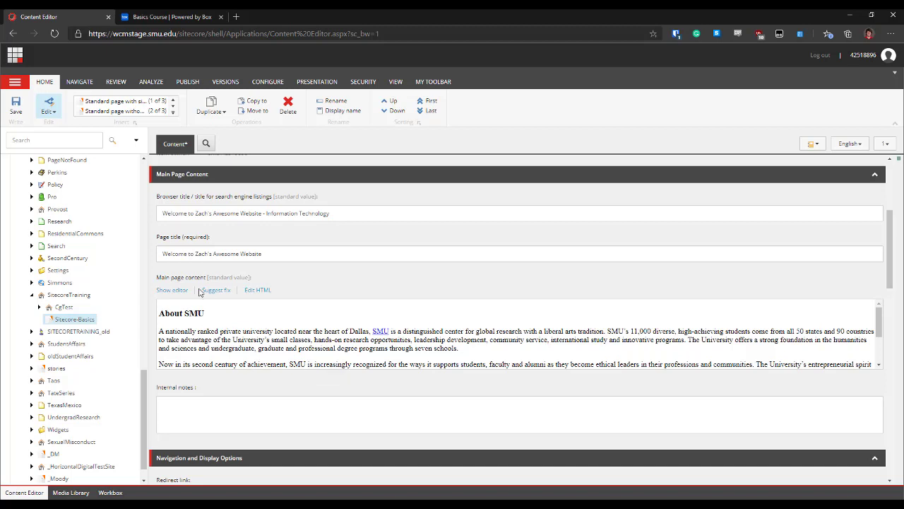
pyautogui.click(14, 115)
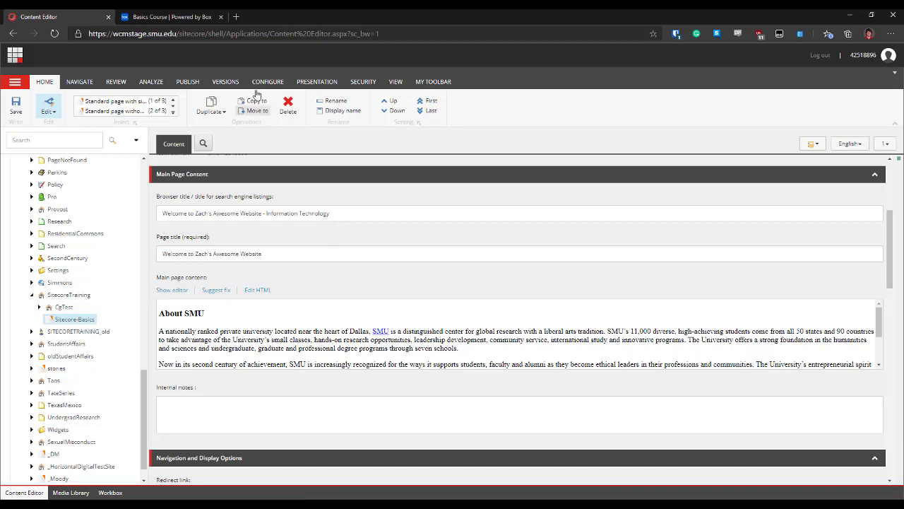
pyautogui.click(220, 18)
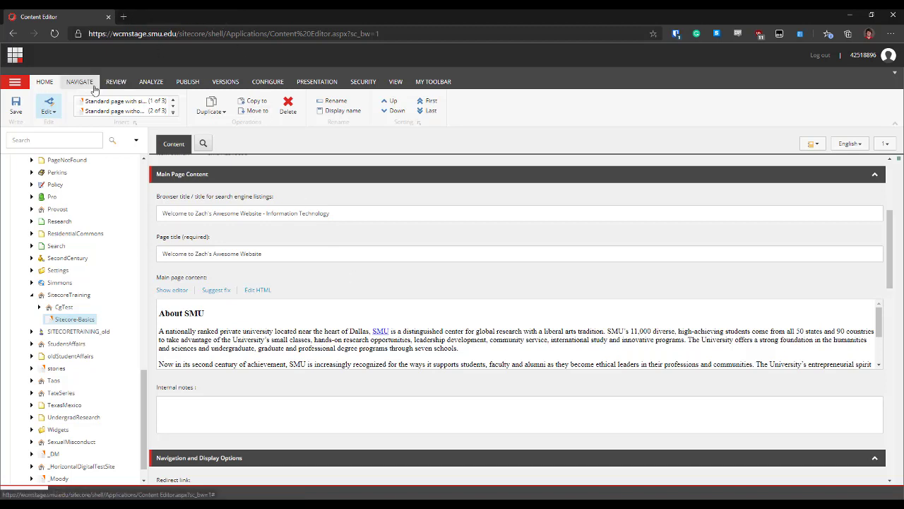
pyautogui.click(188, 84)
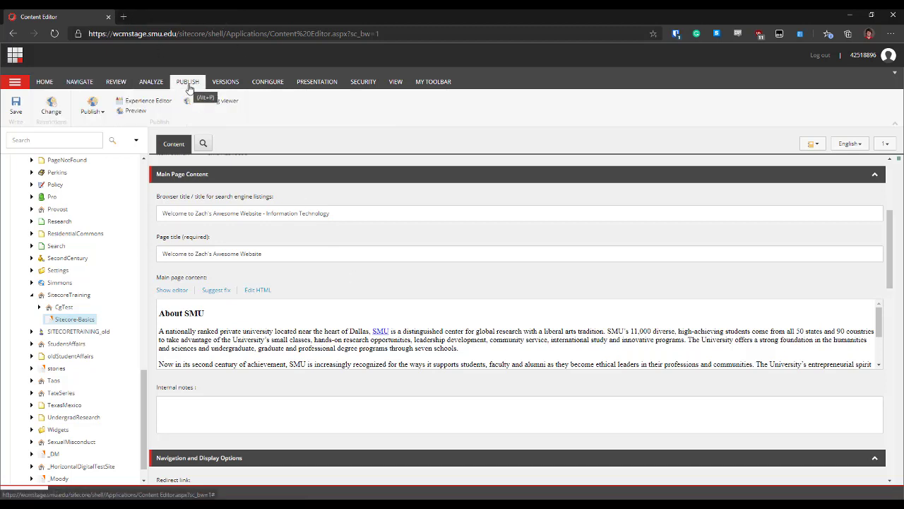
pyautogui.click(157, 117)
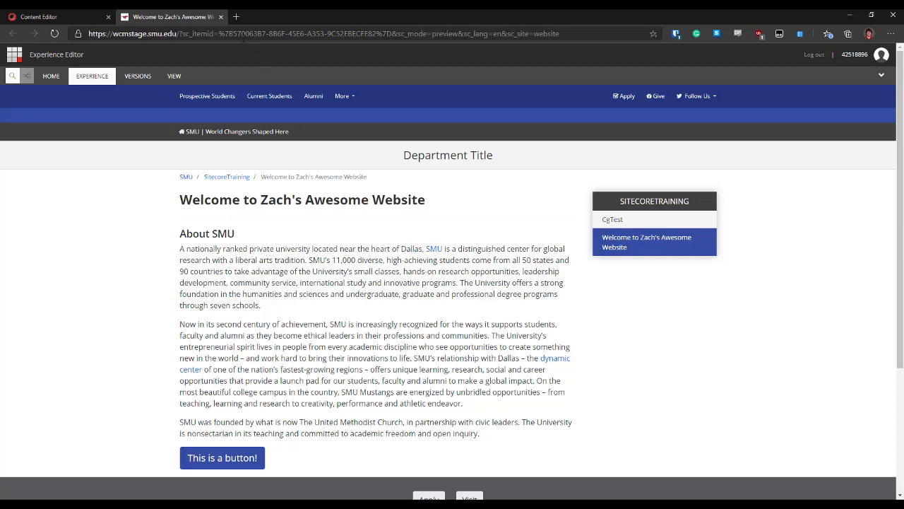
pyautogui.click(220, 16)
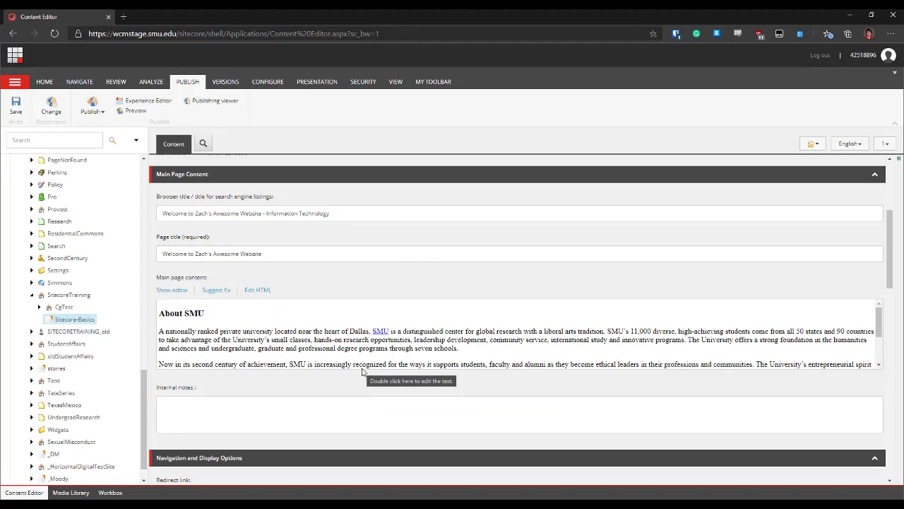
# Reopen the rich text editor and start inserting media before 'A nationally' in the first paragraph
pyautogui.click(186, 291)
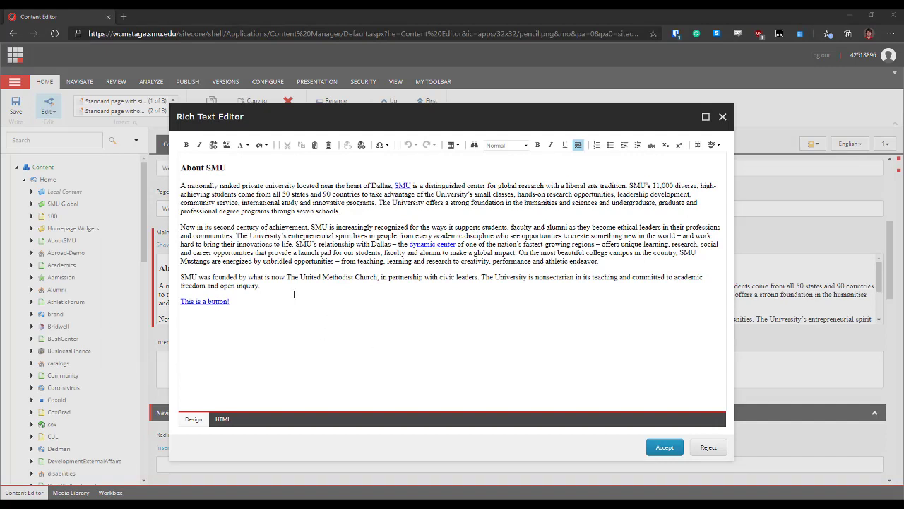
pyautogui.click(181, 186)
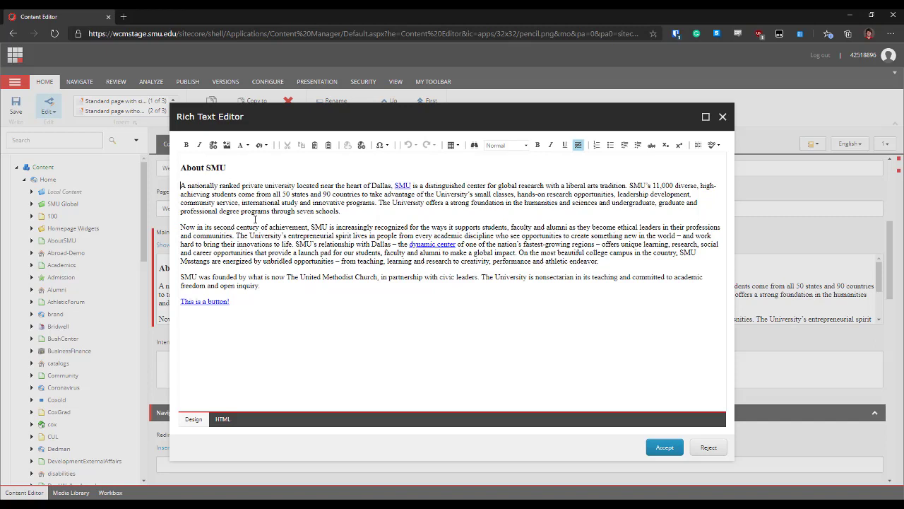
pyautogui.click(226, 146)
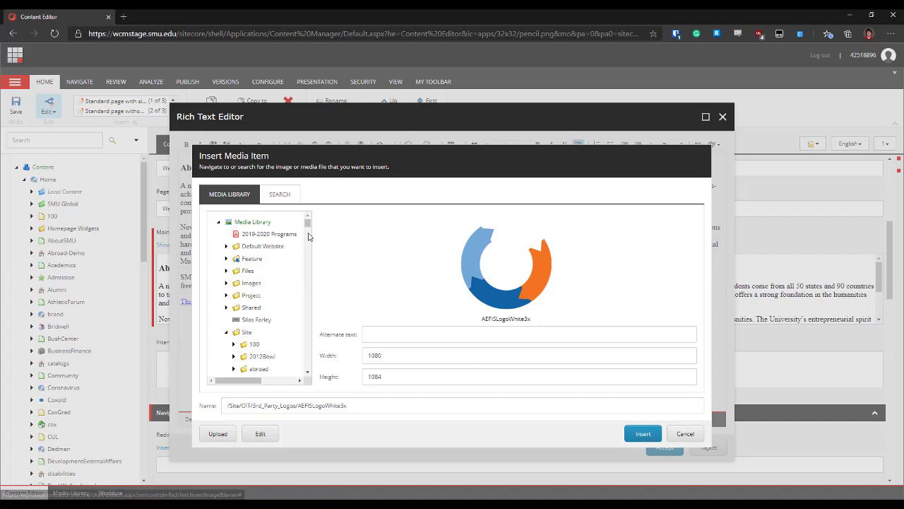
# Collapse the OIT folder and open the SITECORETRAINING media folder to list its images
pyautogui.moveTo(307, 223); pyautogui.dragTo(307, 261)
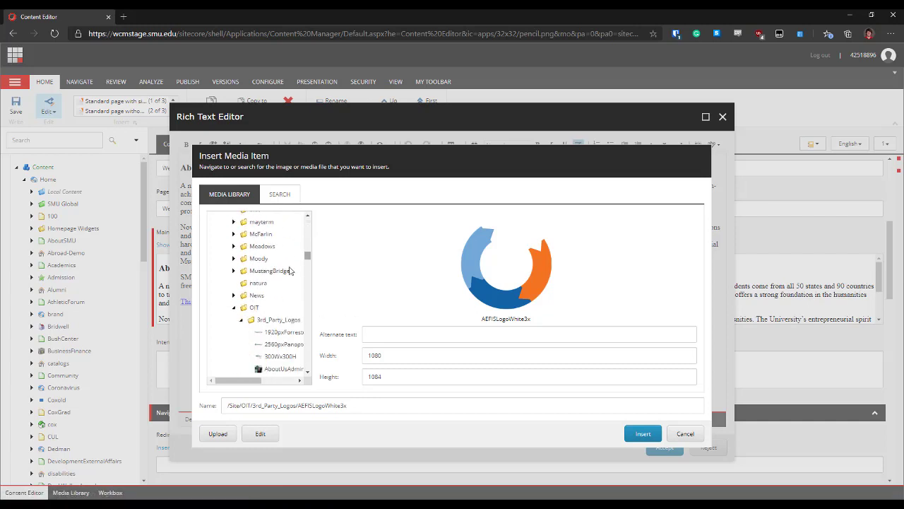
pyautogui.click(234, 308)
pyautogui.scroll(-6, 275, 328)
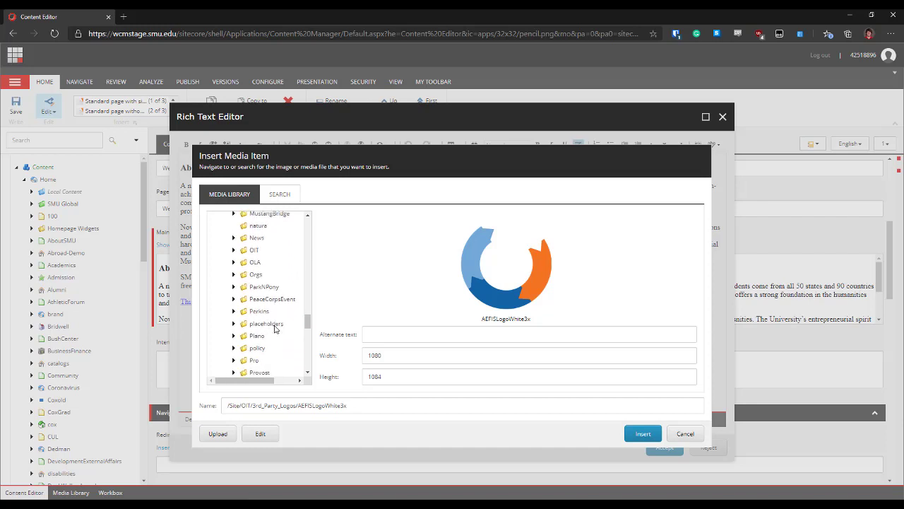
pyautogui.scroll(3, 275, 328)
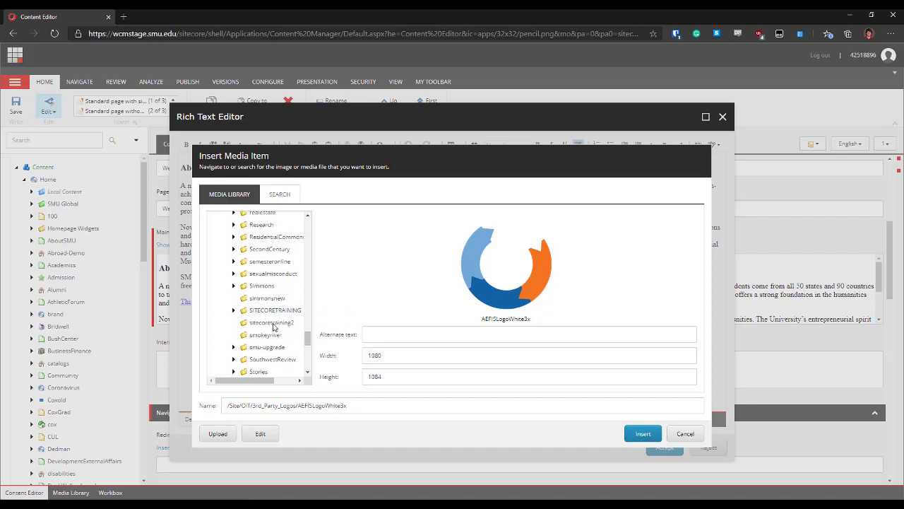
pyautogui.click(274, 316)
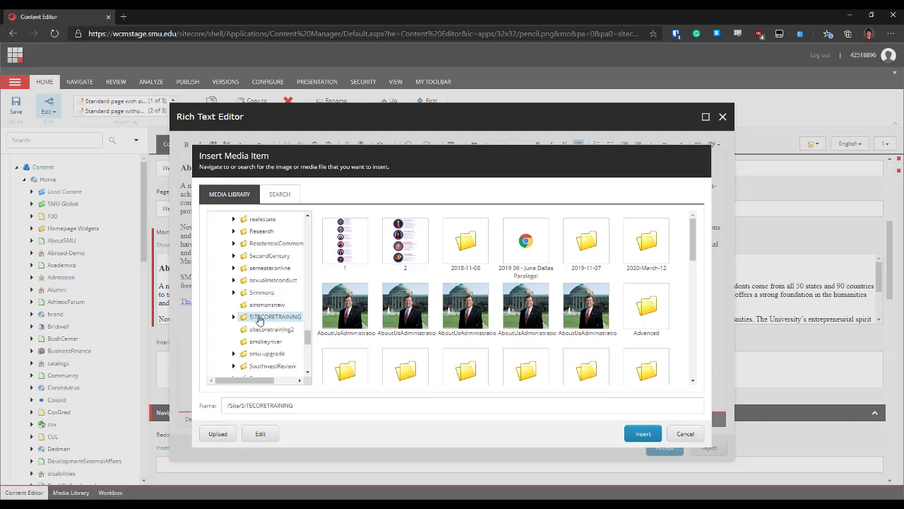
pyautogui.click(219, 437)
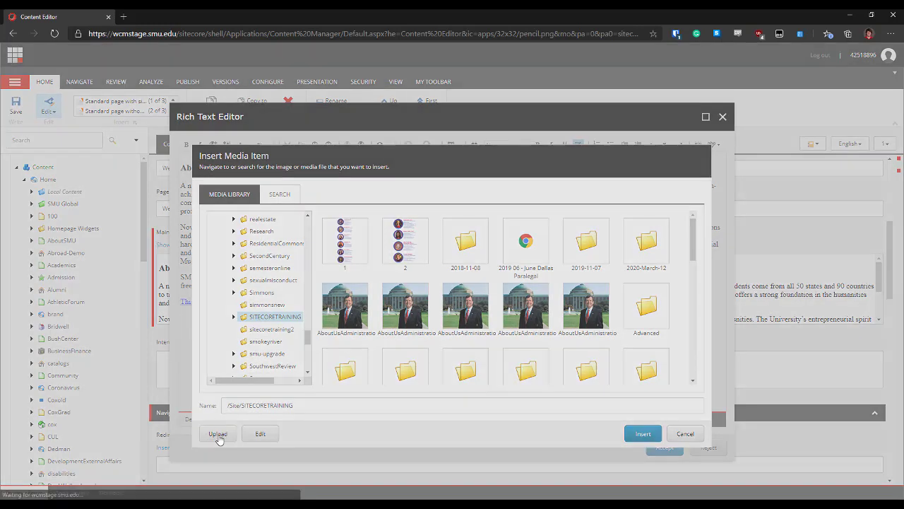
pyautogui.click(373, 278)
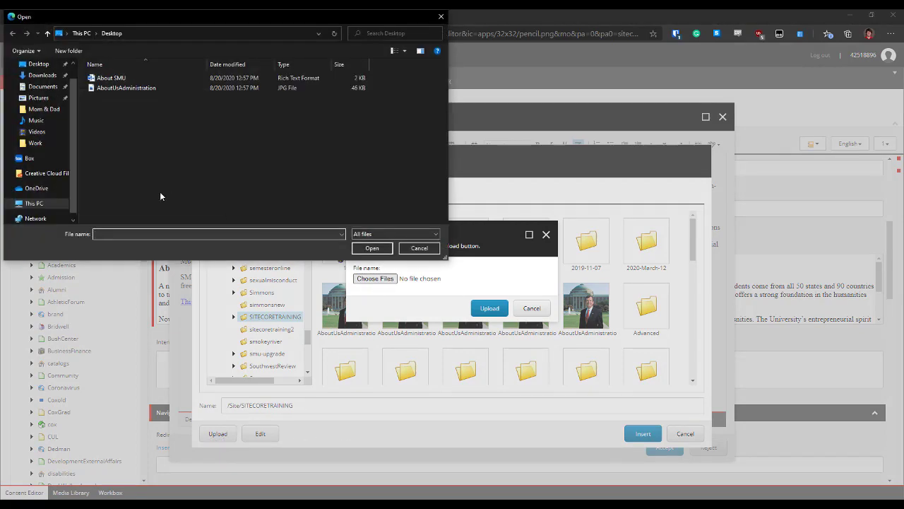
pyautogui.moveTo(167, 16); pyautogui.dragTo(219, 97)
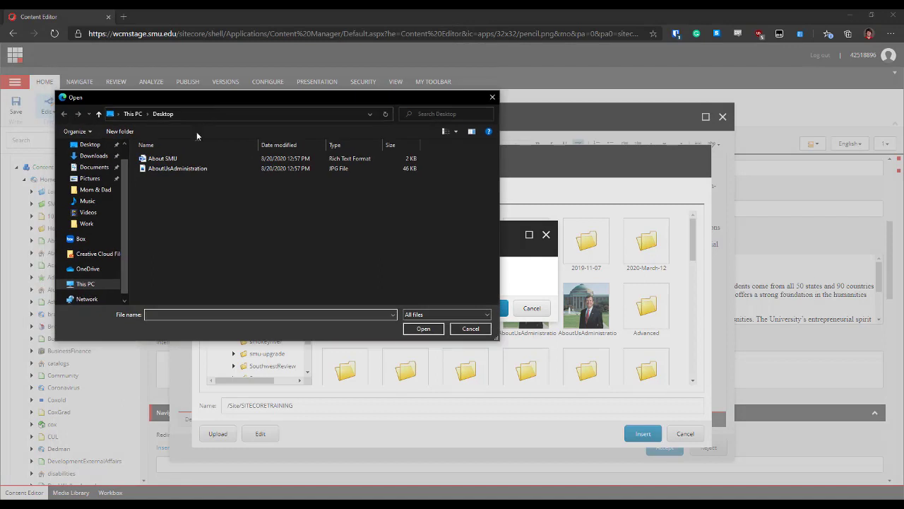
pyautogui.click(147, 171)
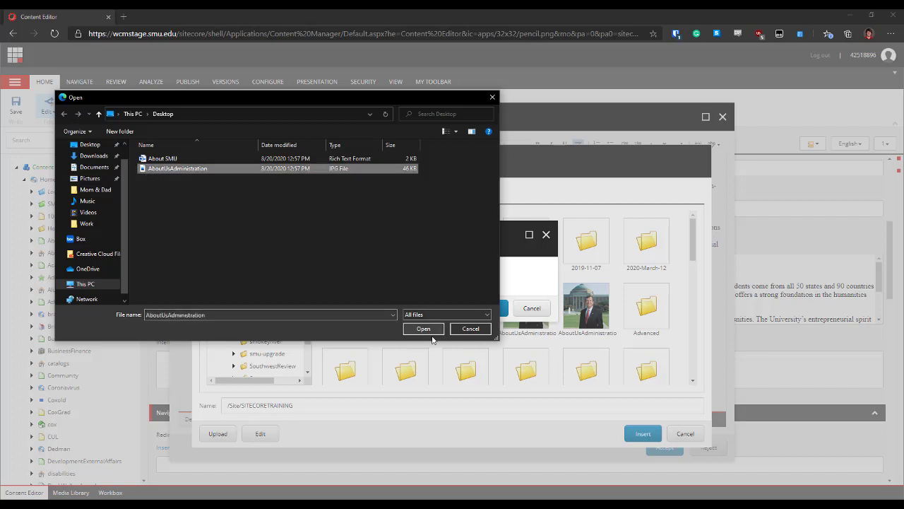
pyautogui.click(468, 329)
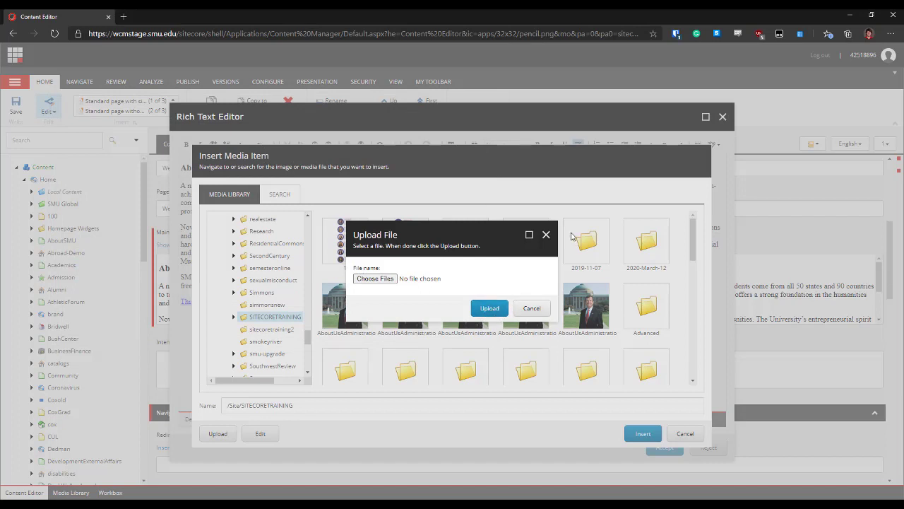
pyautogui.click(547, 235)
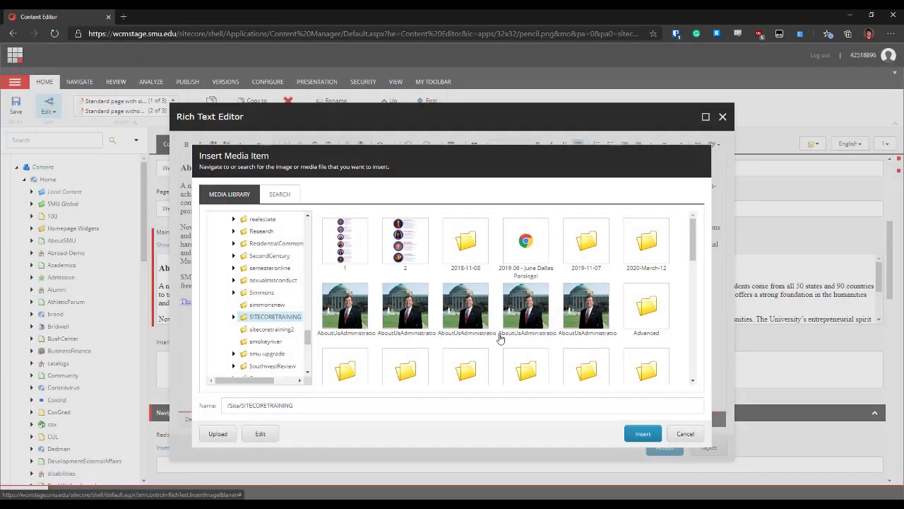
# Insert the AboutUsAdministration photo before the first paragraph, using the president description as alt text
pyautogui.doubleClick(344, 306)
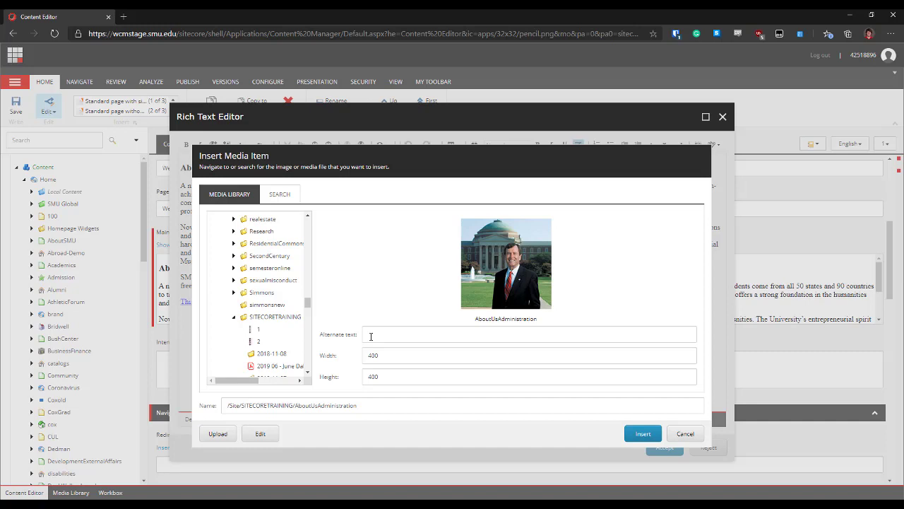
pyautogui.click(371, 336)
pyautogui.click(380, 297)
pyautogui.click(421, 338)
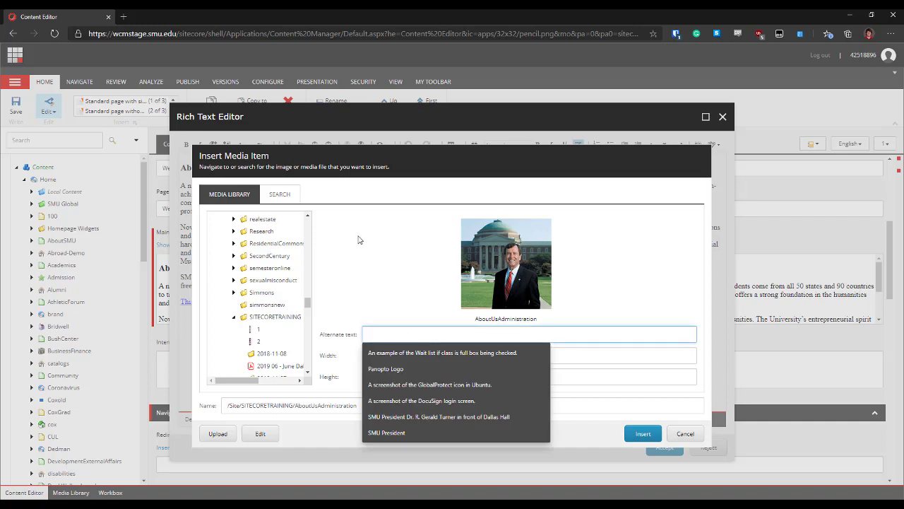
pyautogui.click(396, 422)
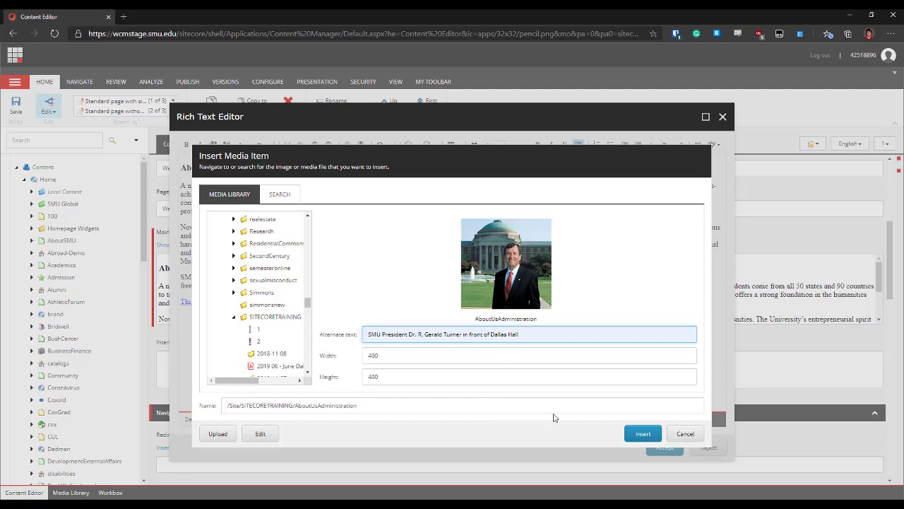
pyautogui.click(643, 434)
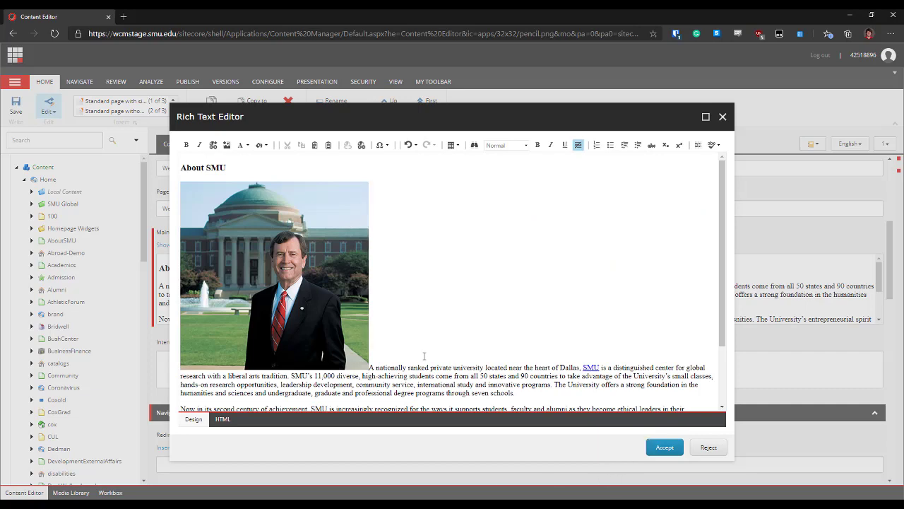
pyautogui.scroll(-2, 412, 311)
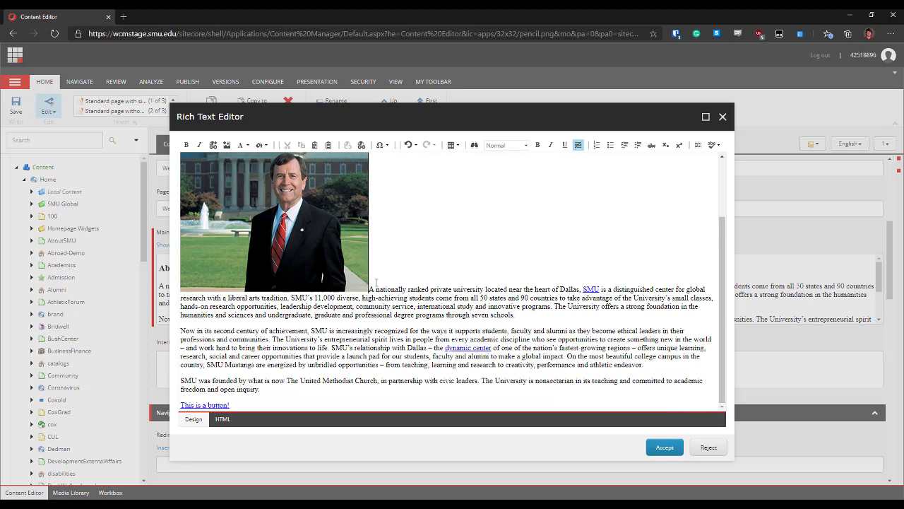
pyautogui.scroll(2, 381, 283)
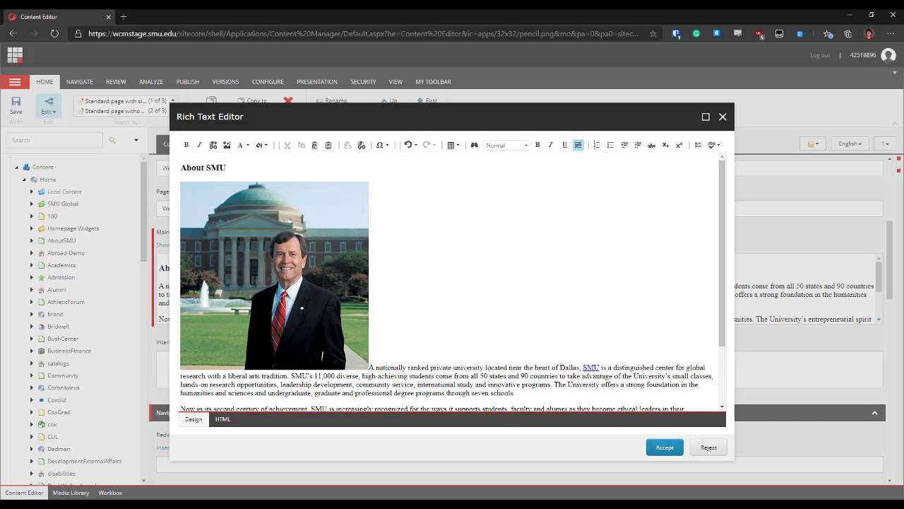
# Resize the president photo from 400 to 200 px wide with proportions locked, and review its Image Alignment choices
pyautogui.rightClick(251, 253)
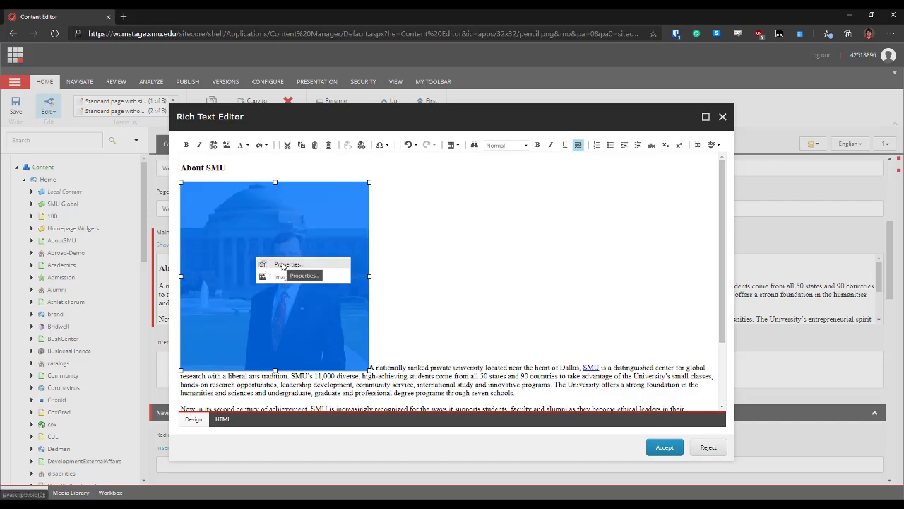
pyautogui.click(282, 265)
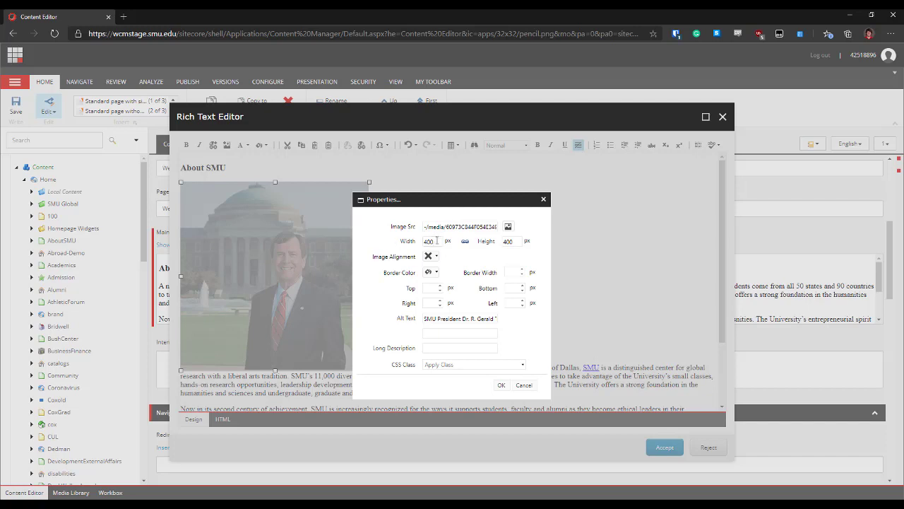
pyautogui.moveTo(437, 240); pyautogui.dragTo(424, 245)
pyautogui.write('200')
pyautogui.click(465, 243)
pyautogui.rightClick(404, 312)
pyautogui.click(369, 285)
pyautogui.click(437, 258)
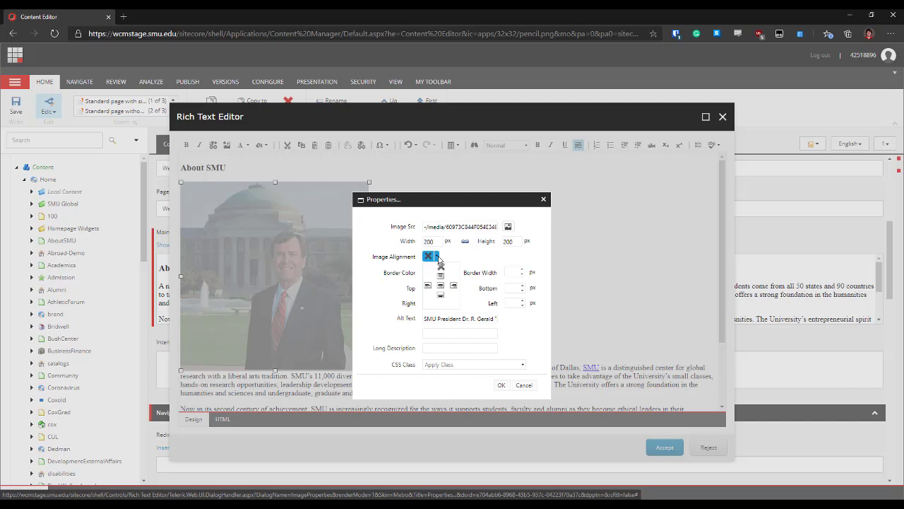
# Leave the alignment unchanged and apply the img-right CSS class to the president photo
pyautogui.click(439, 258)
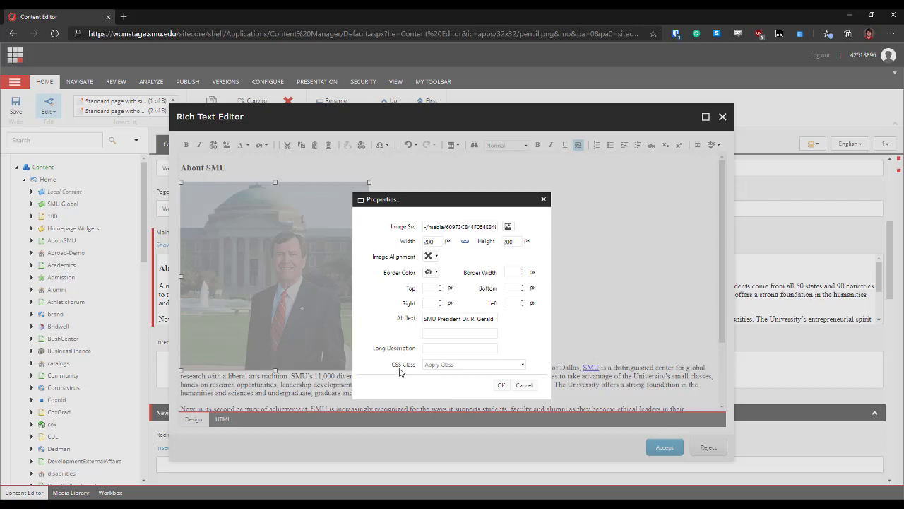
pyautogui.click(466, 365)
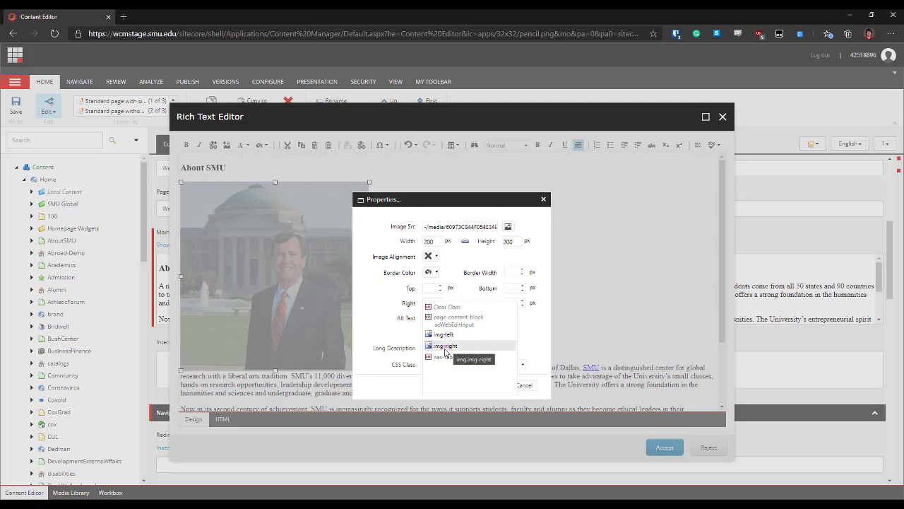
pyautogui.click(447, 347)
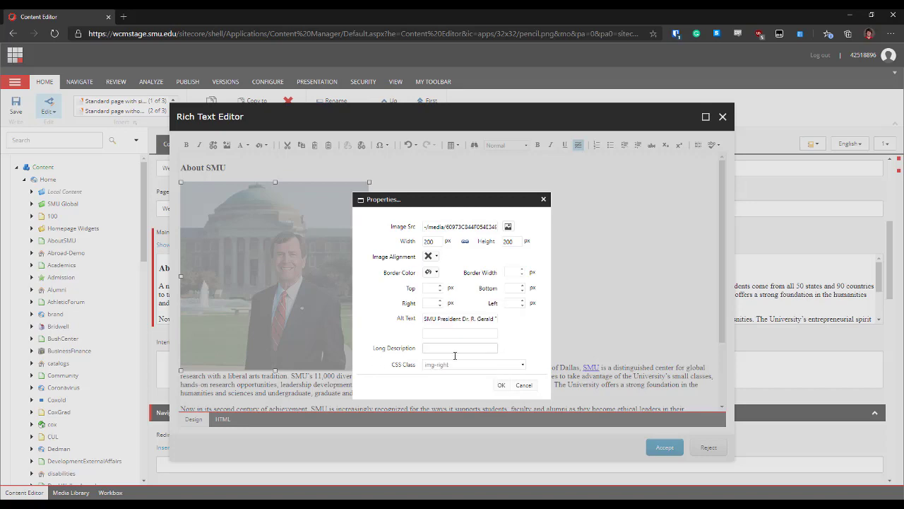
pyautogui.click(501, 385)
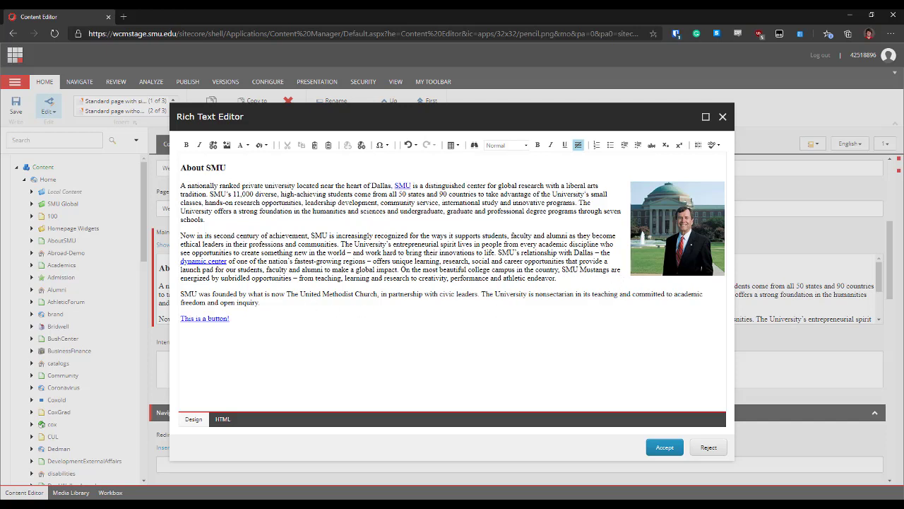
# Accept the rich text edits with the right-floated photo, save the item, and show the Publish ribbon
pyautogui.click(667, 449)
pyautogui.scroll(-3, 511, 278)
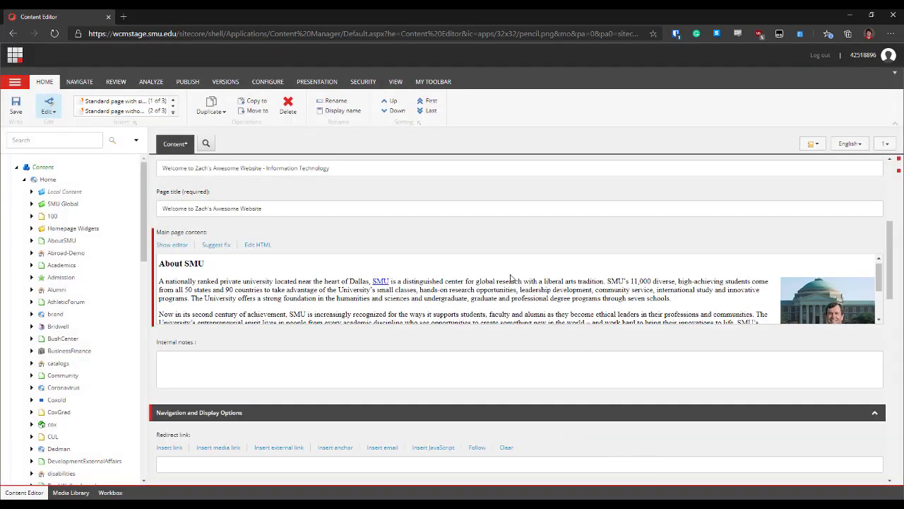
pyautogui.scroll(5, 511, 283)
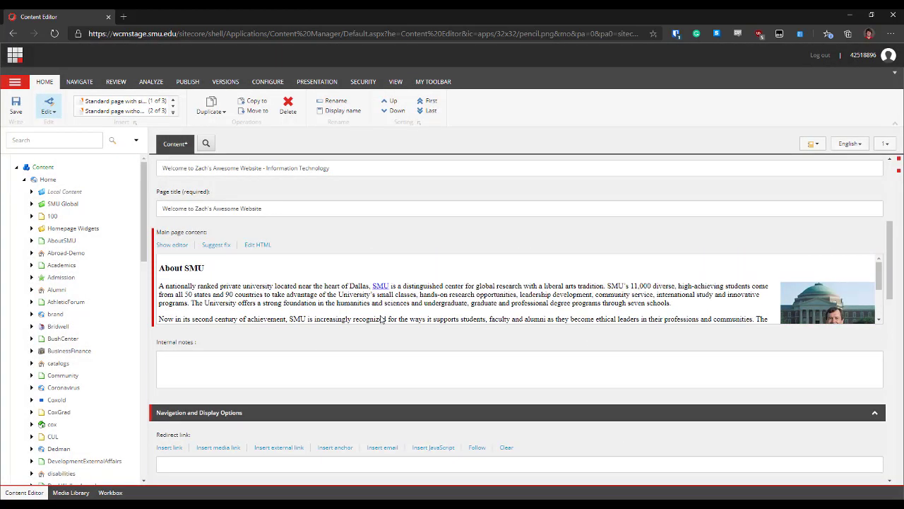
pyautogui.click(17, 107)
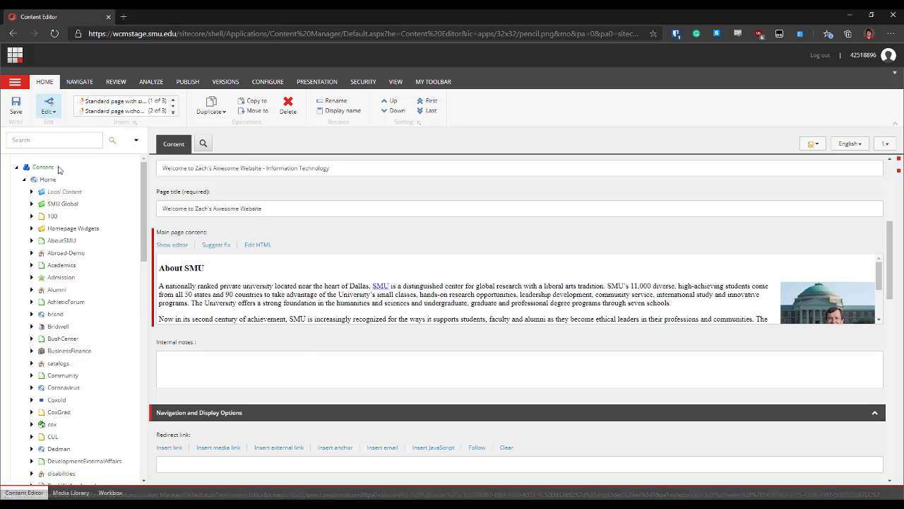
pyautogui.click(198, 83)
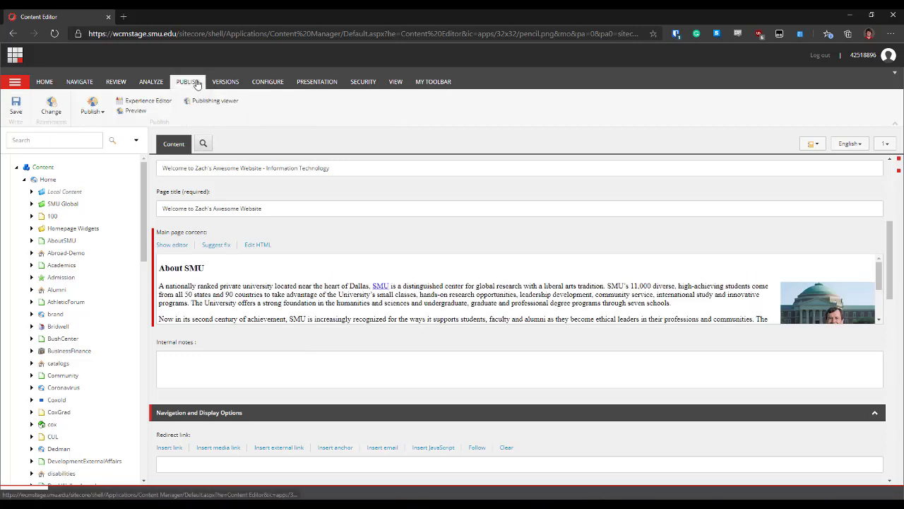
# Preview the saved About SMU page and scroll down to see the floated photo and button
pyautogui.click(131, 111)
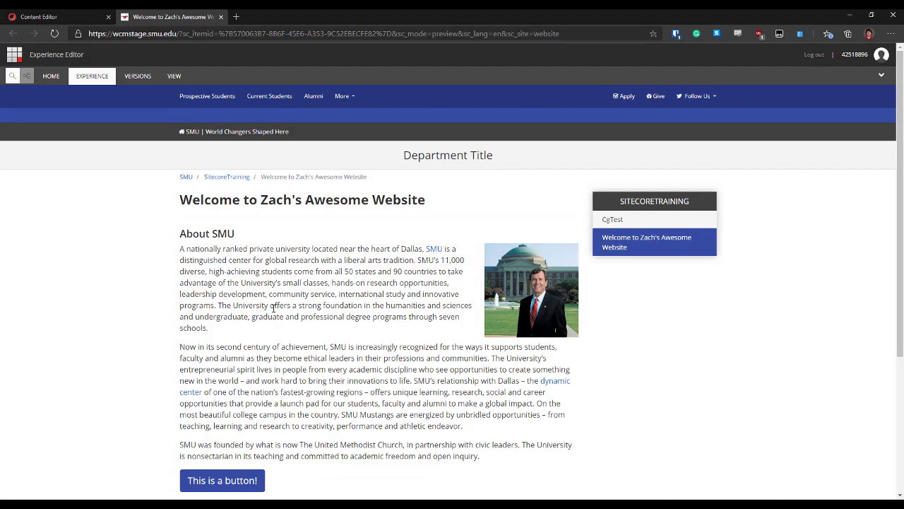
pyautogui.scroll(-1, 266, 304)
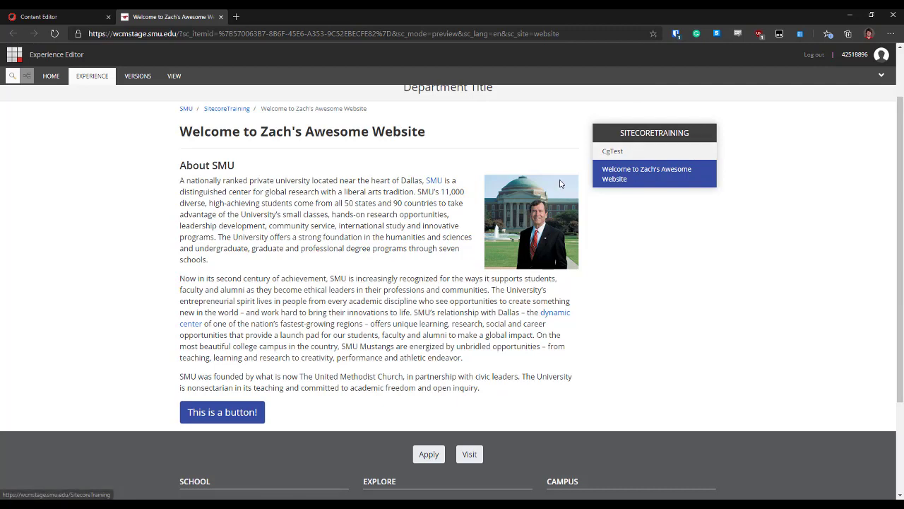
# Follow the 'This is a button!' link to the About SMU page, then close it and the preview
pyautogui.click(251, 414)
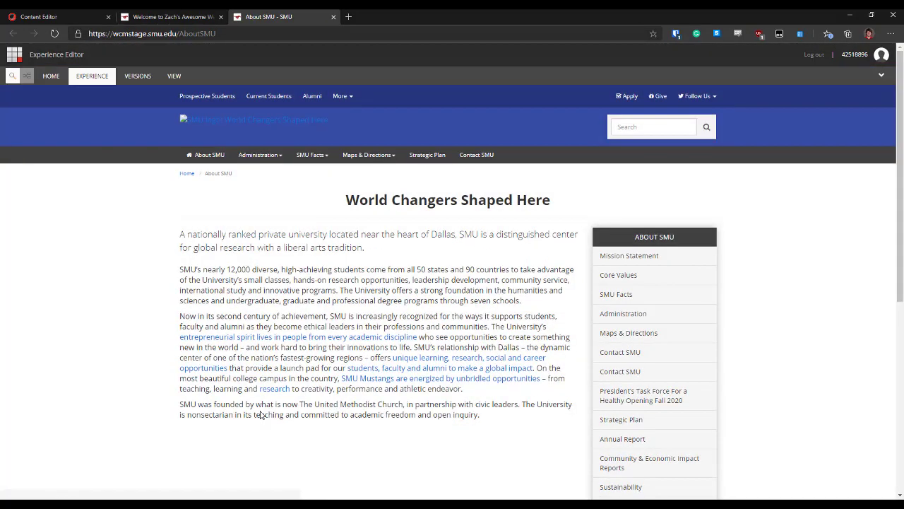
pyautogui.click(334, 17)
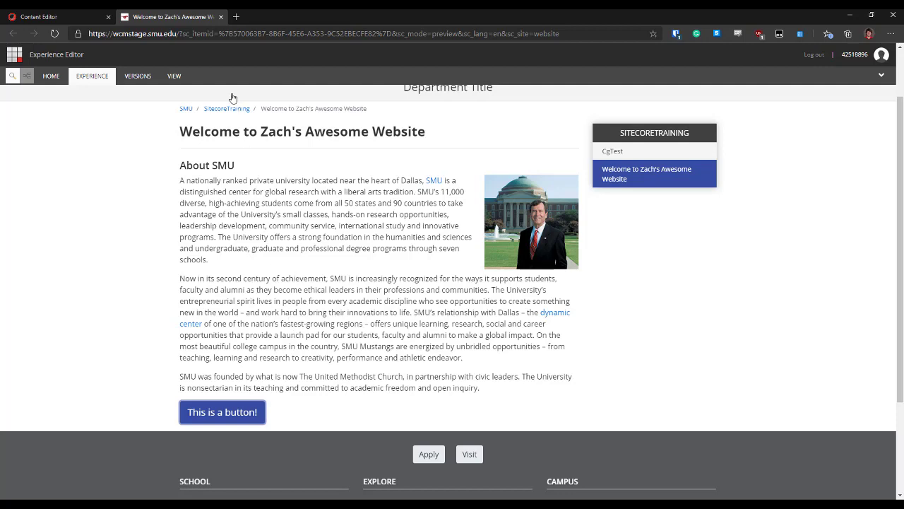
pyautogui.click(219, 16)
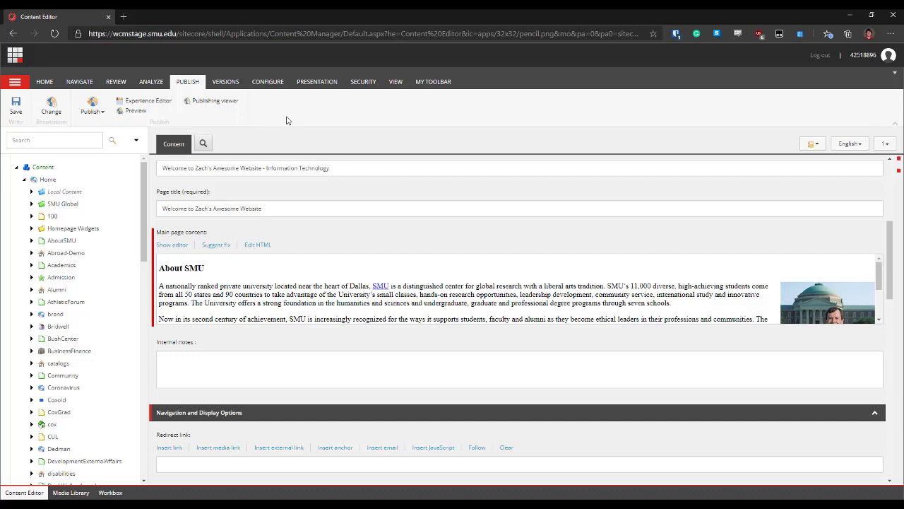
# Open the REVIEW ribbon to show the Workflow group for the About SMU item
pyautogui.click(115, 82)
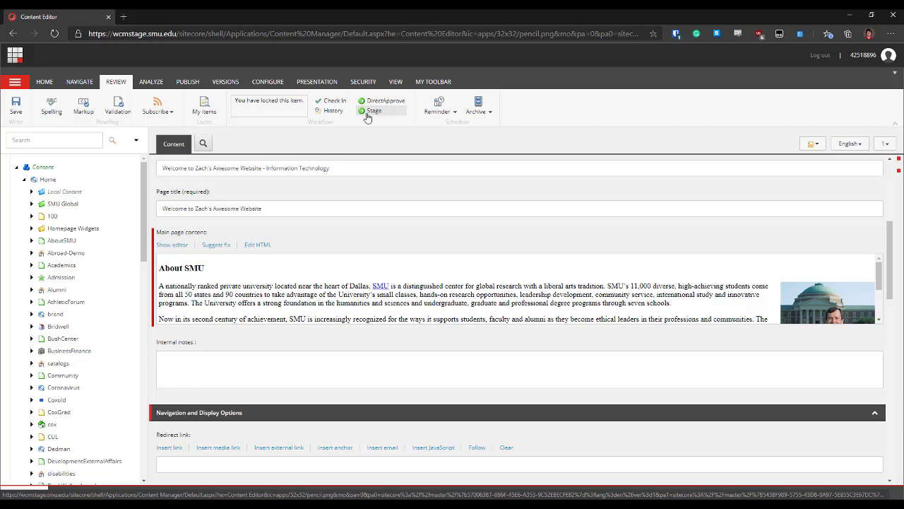
# Select the address bar URL to navigate to smu.edu/OIT/Services/Sitecore
pyautogui.moveTo(113, 33); pyautogui.dragTo(176, 33)
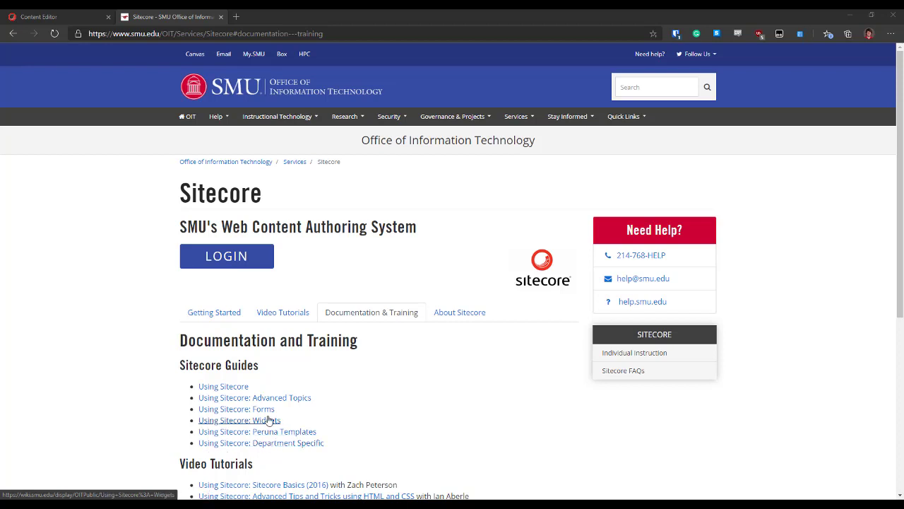
pyautogui.scroll(-2, 419, 405)
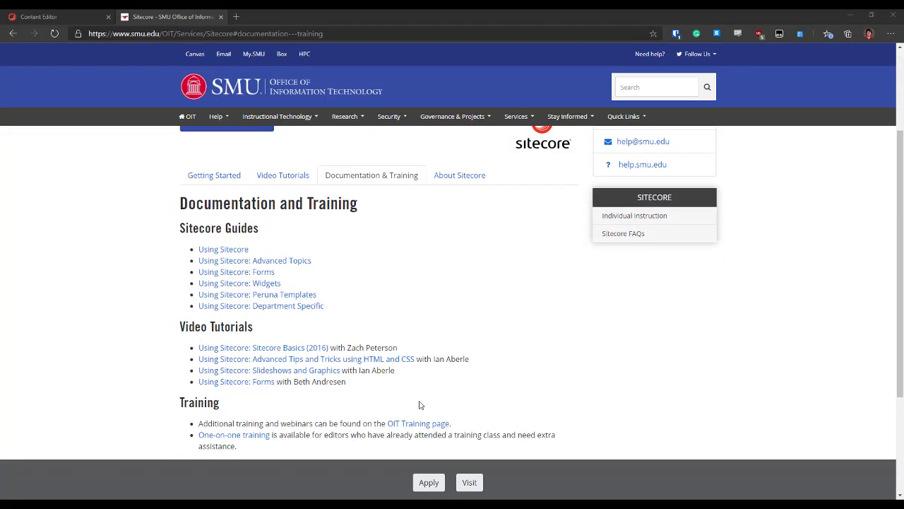
pyautogui.scroll(2, 511, 418)
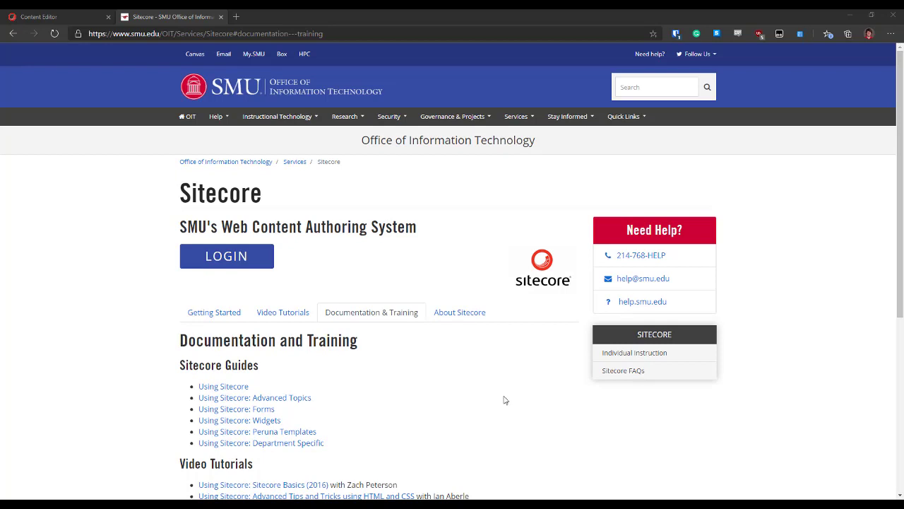